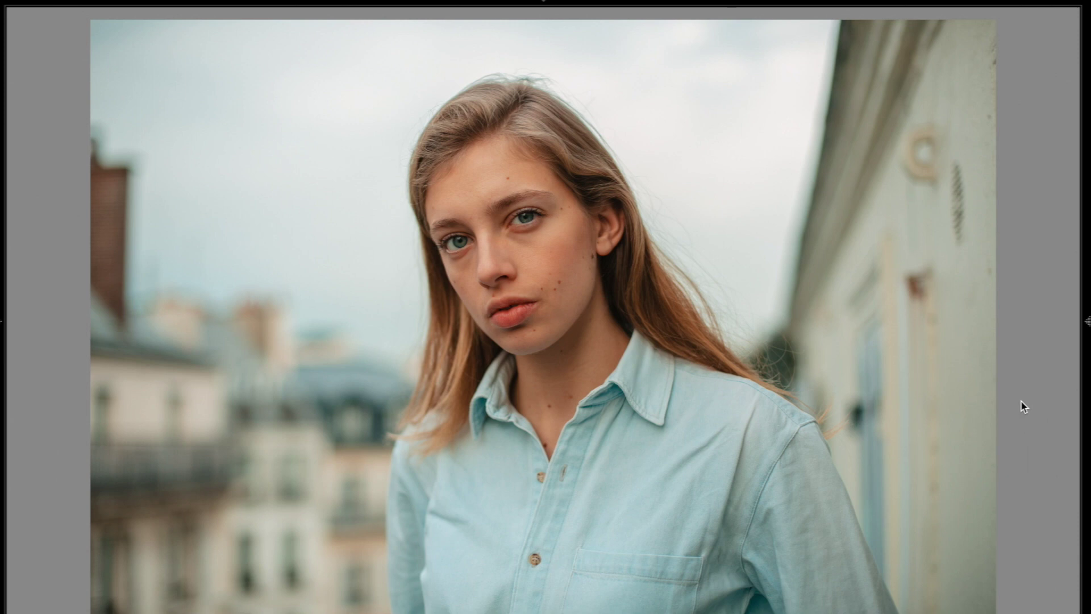
Step: Switch to the Before view to show the unedited balcony portrait
key(backslash)
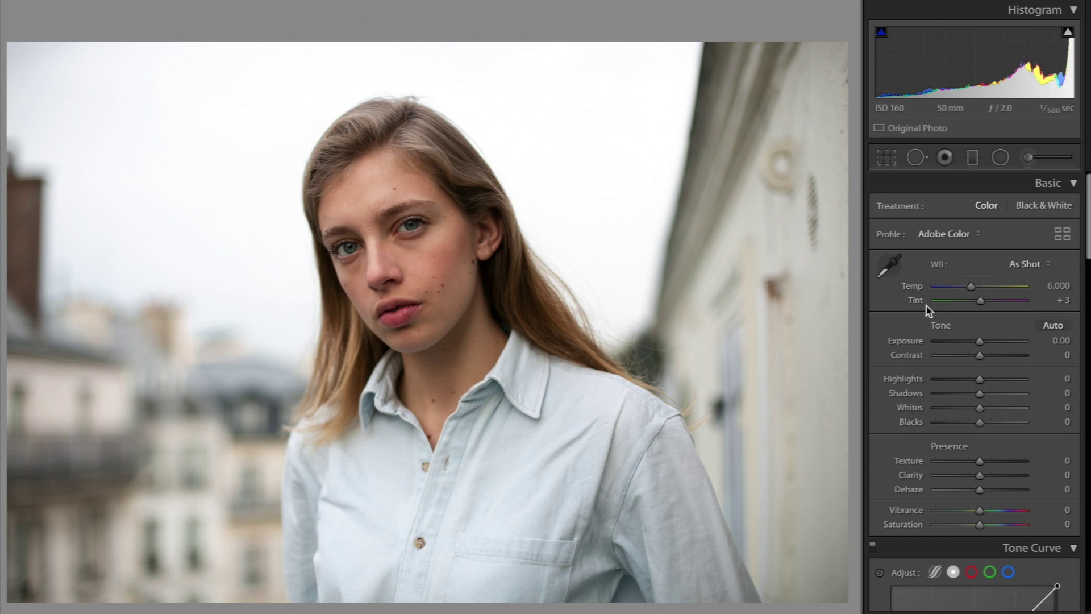
Step: In the Basic panel, set Contrast +10, Highlights -100 and Whites -94
scroll(927, 310, down, 2)
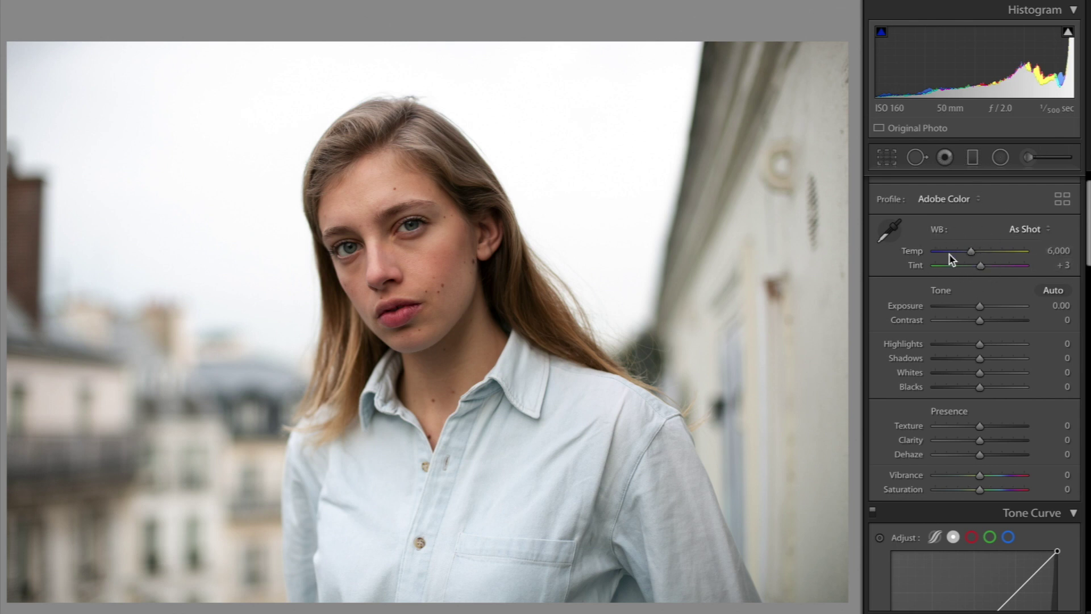
scroll(958, 265, down, 2)
scroll(958, 269, down, 2)
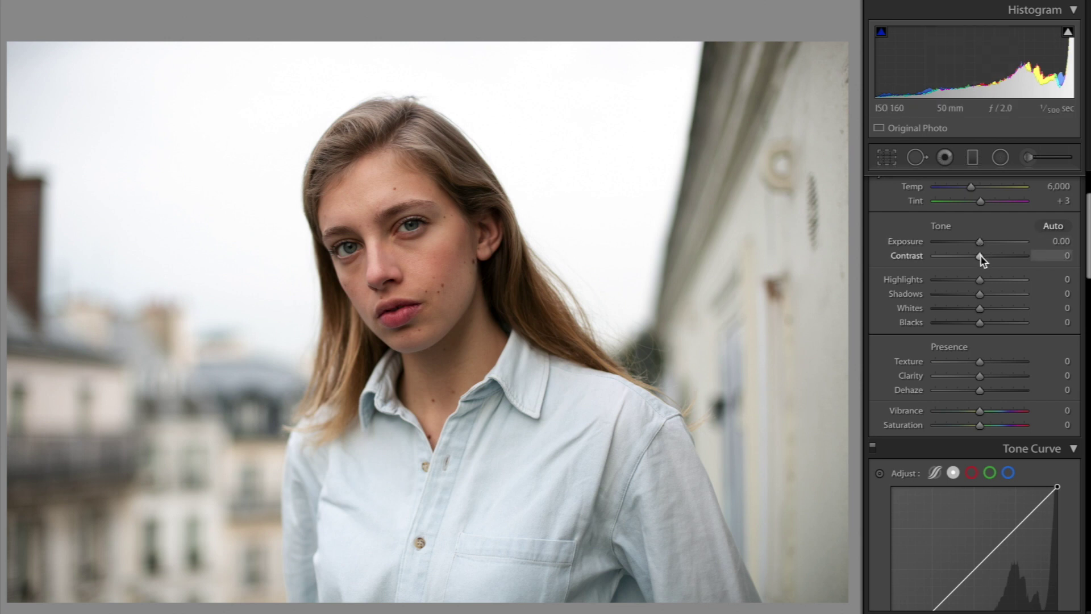
drag(980, 254, 984, 256)
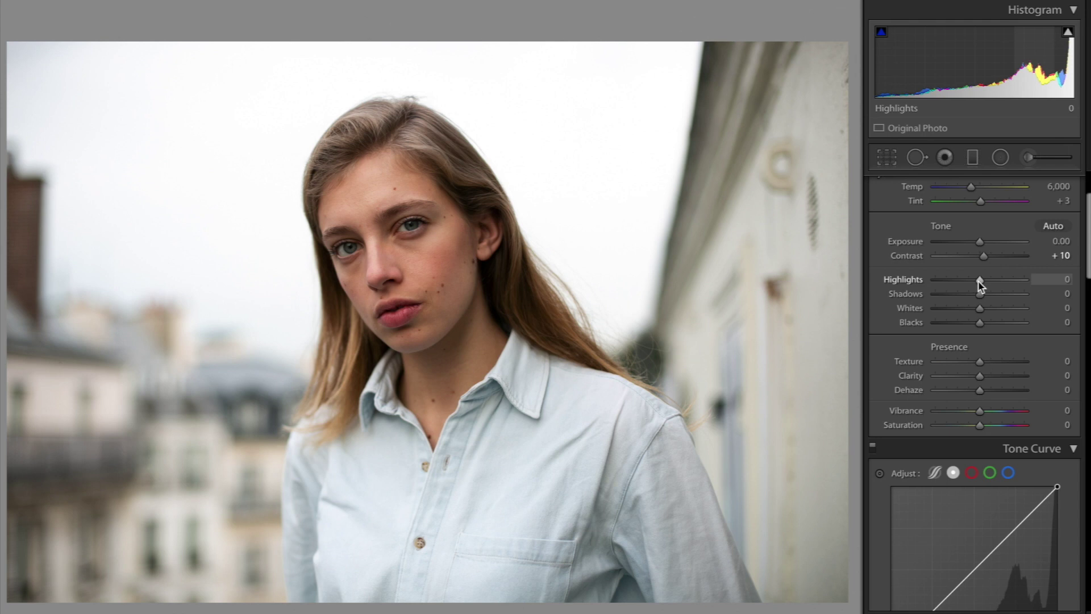
drag(979, 282, 932, 282)
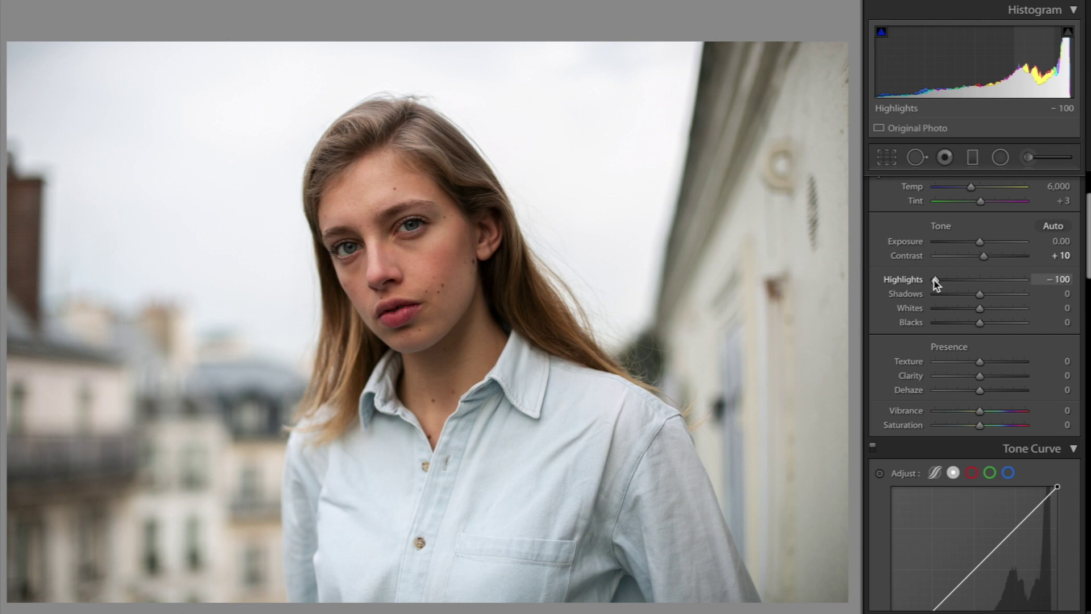
drag(982, 312, 932, 316)
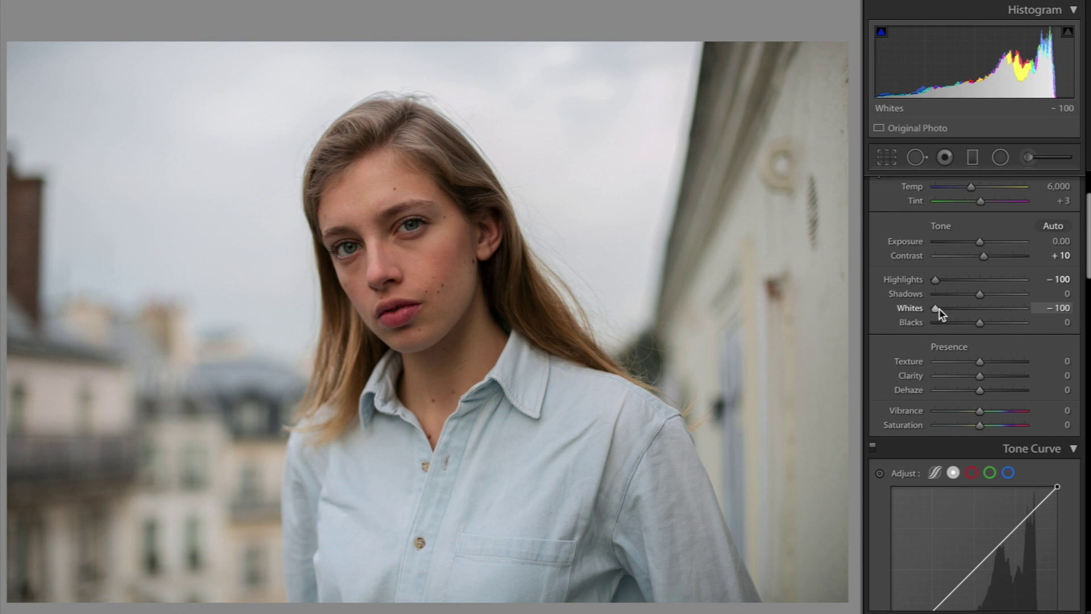
drag(936, 312, 939, 312)
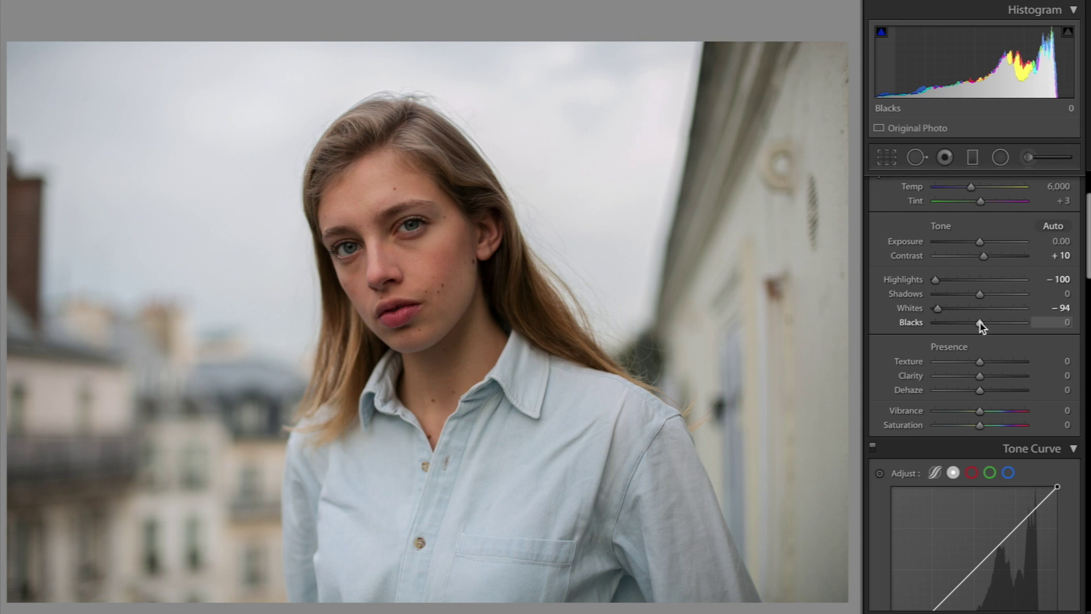
Step: Lift Blacks to +17 and Shadows to +31, then compare against the original
mouse_move(981, 322)
mouse_down()
mouse_move(996, 322)
mouse_move(966, 322)
mouse_move(987, 322)
mouse_up()
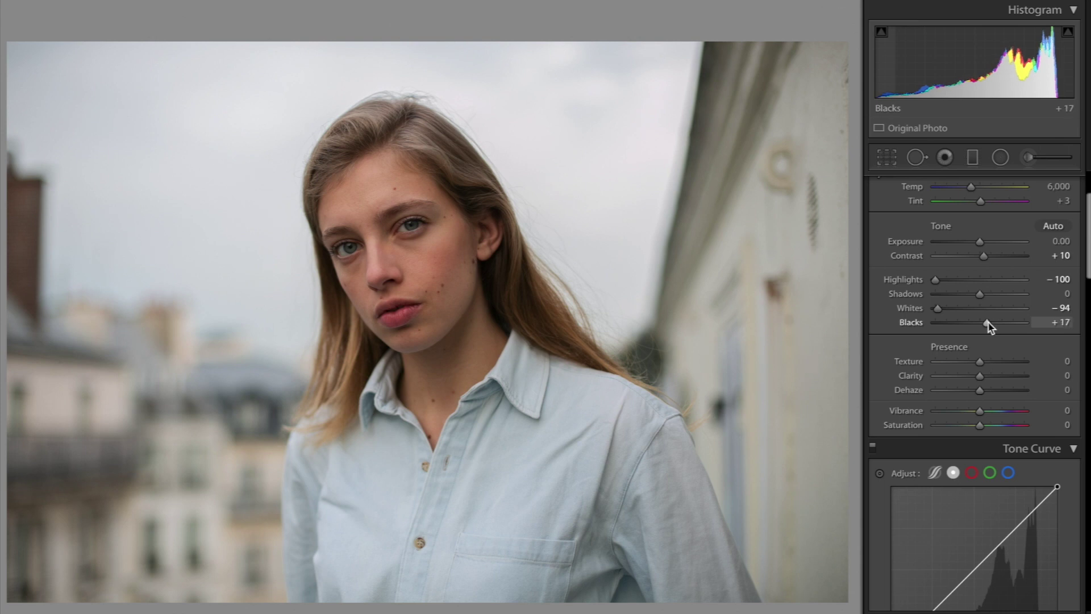
click(470, 190)
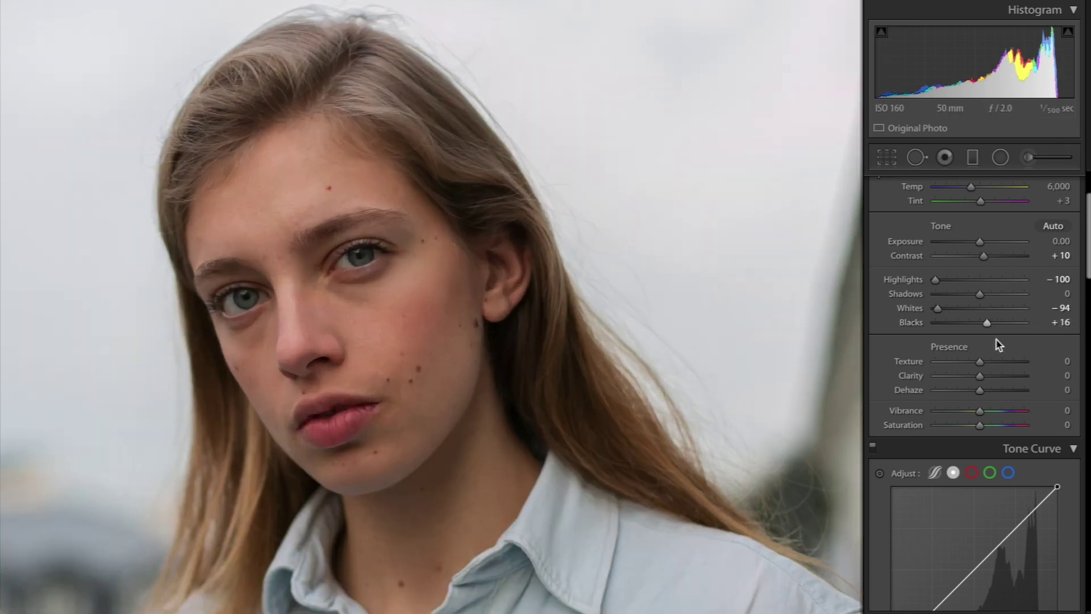
drag(987, 322, 994, 302)
click(658, 380)
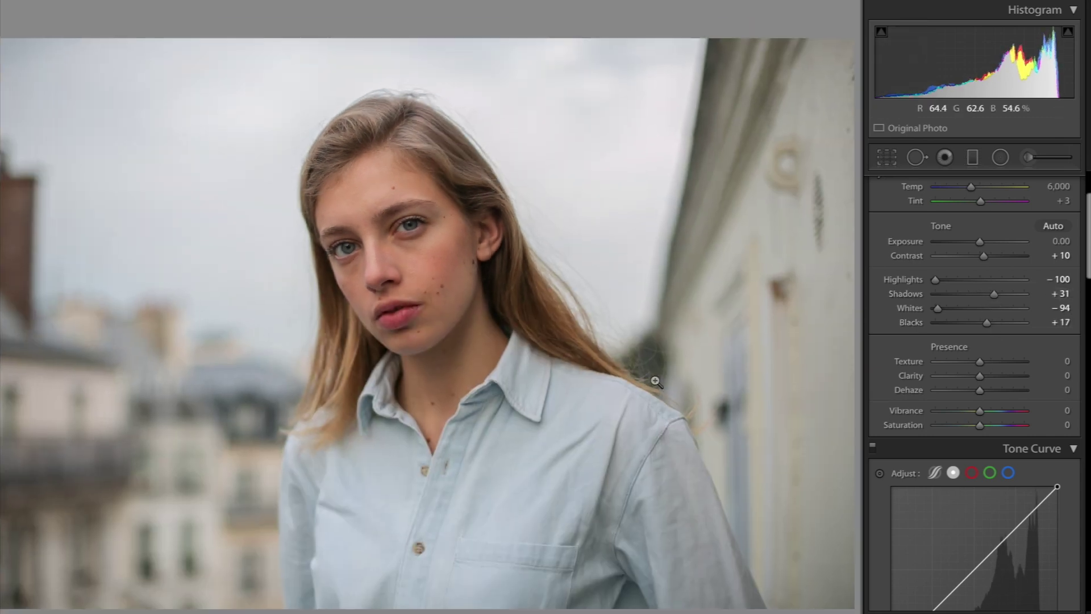
key(backslash)
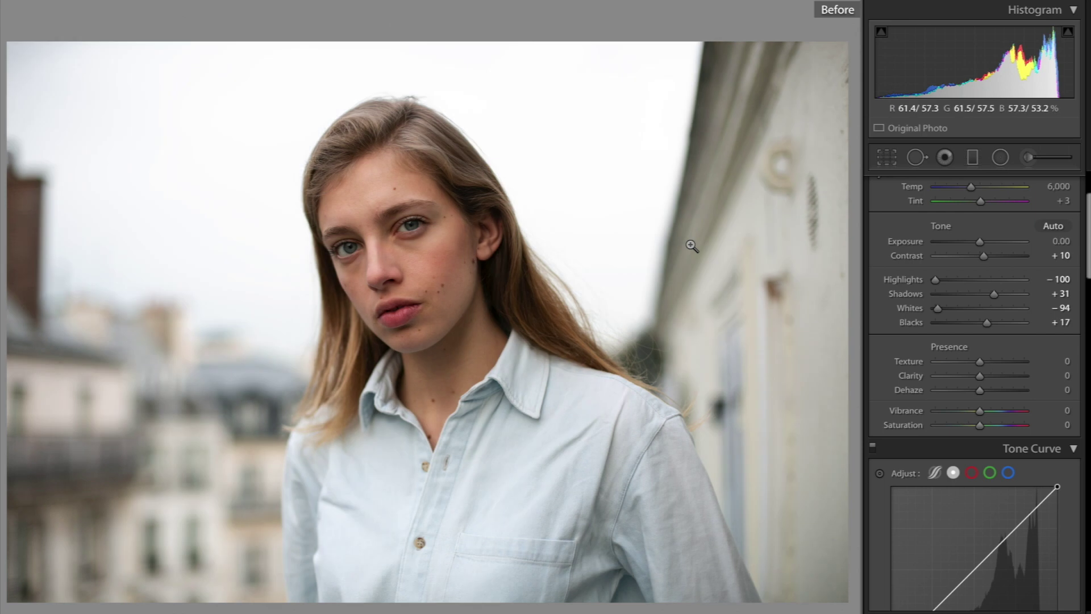
key(backslash)
key(backslash)
key(backslash)
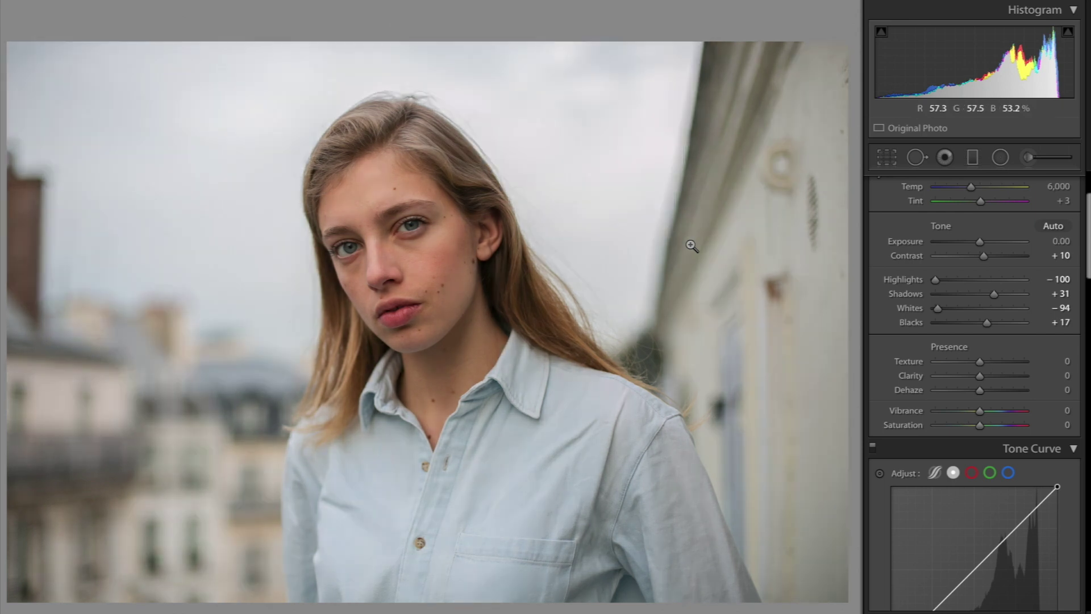
key(backslash)
key(backslash)
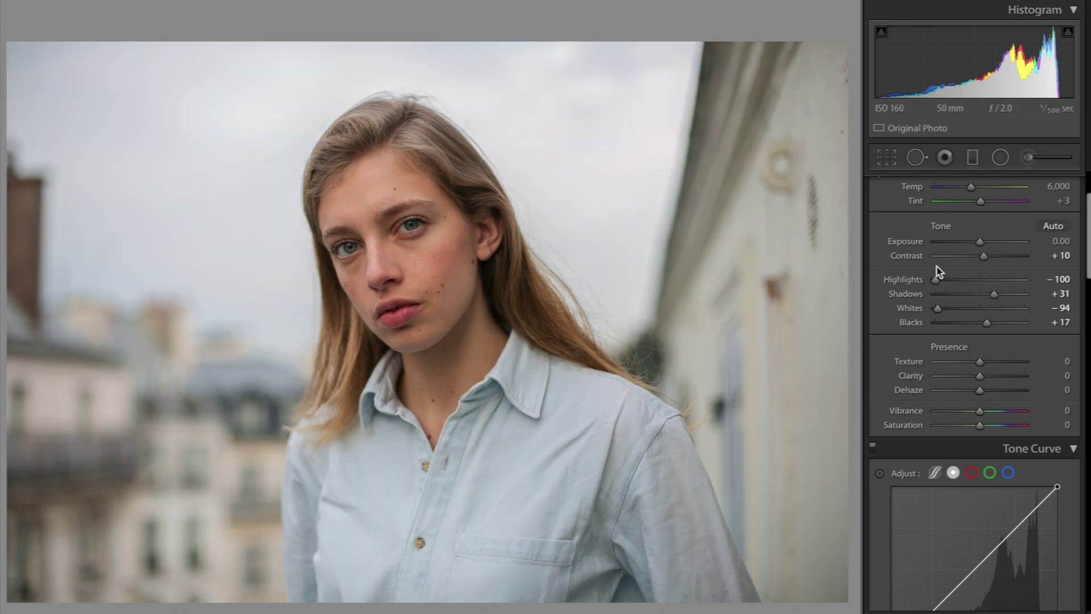
Step: Set Clarity to +8 and Saturation to -8, then compare with the original
scroll(939, 273, down, 1)
scroll(955, 273, down, 1)
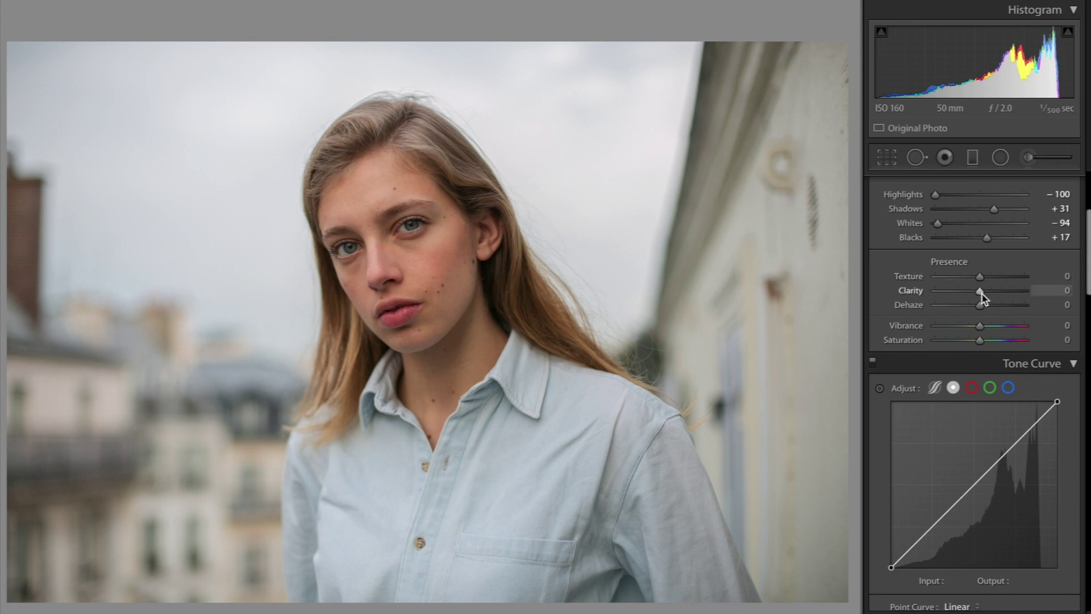
drag(979, 291, 984, 291)
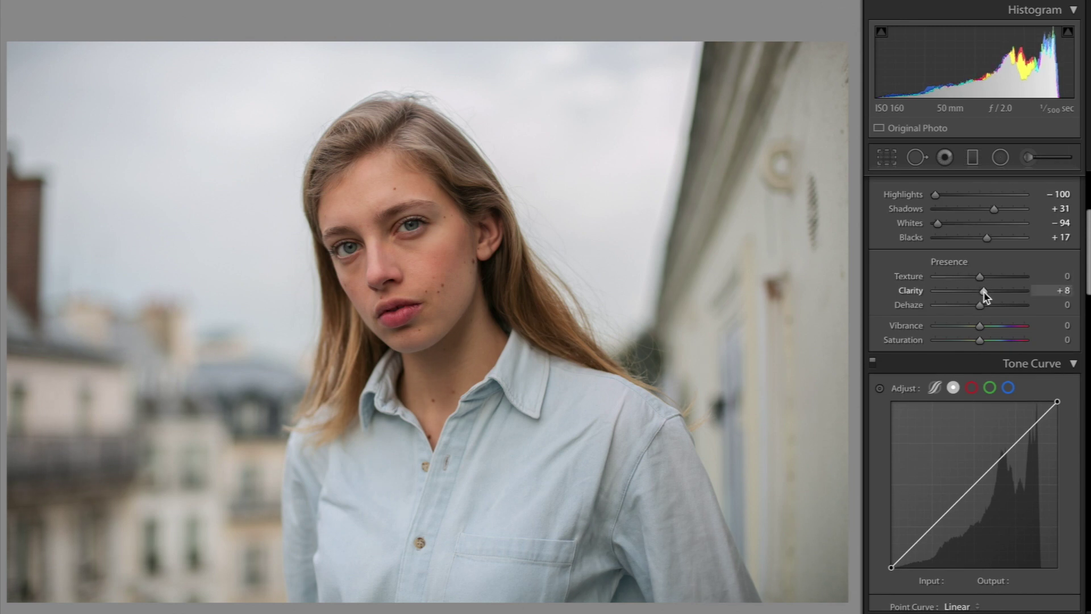
scroll(985, 296, down, 1)
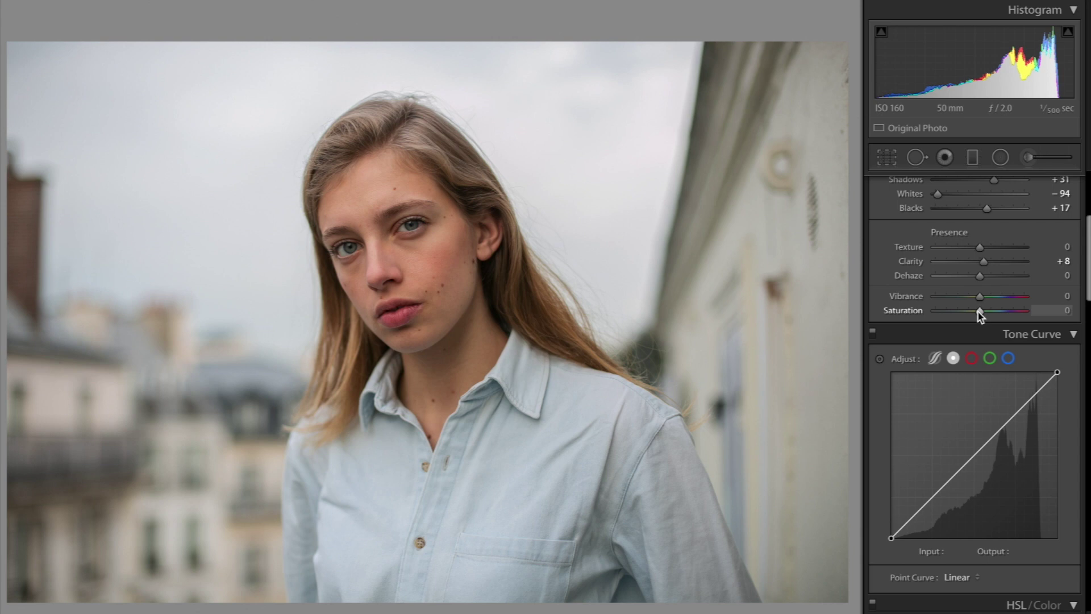
drag(978, 310, 974, 312)
key(backslash)
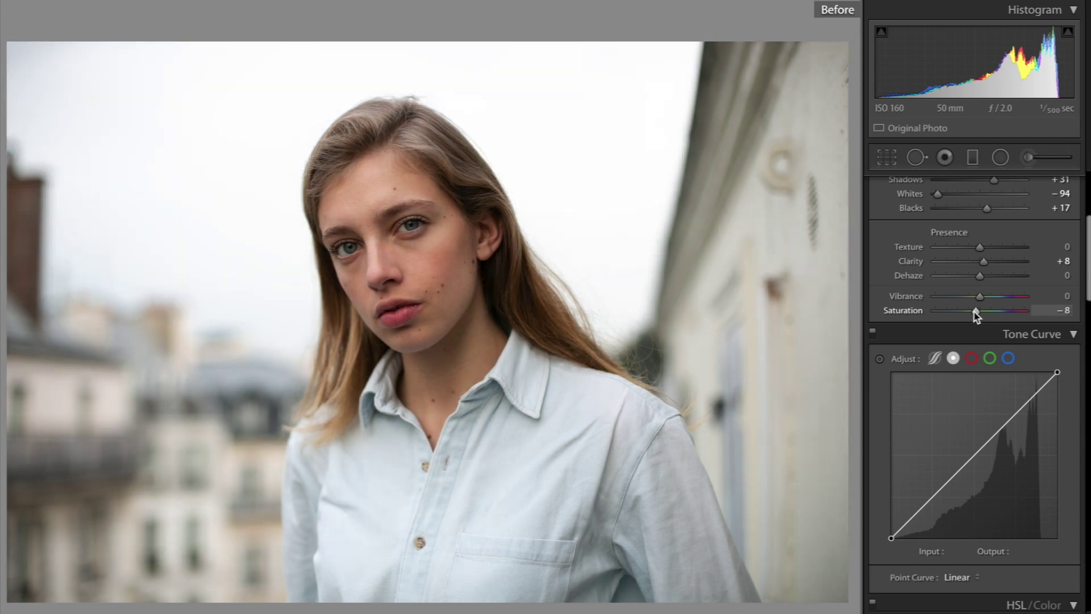
key(backslash)
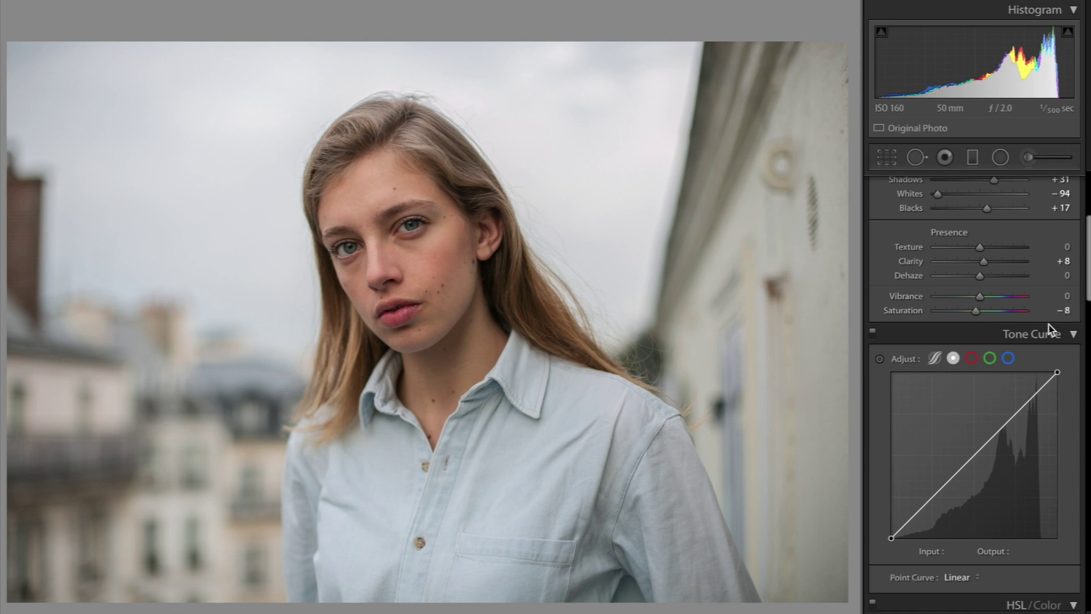
Step: Keep Saturation at -8 and shape a custom point curve with points at 48/38 and 93/82
mouse_move(970, 313)
mouse_down()
mouse_move(957, 312)
mouse_move(975, 312)
mouse_up()
scroll(975, 313, down, 3)
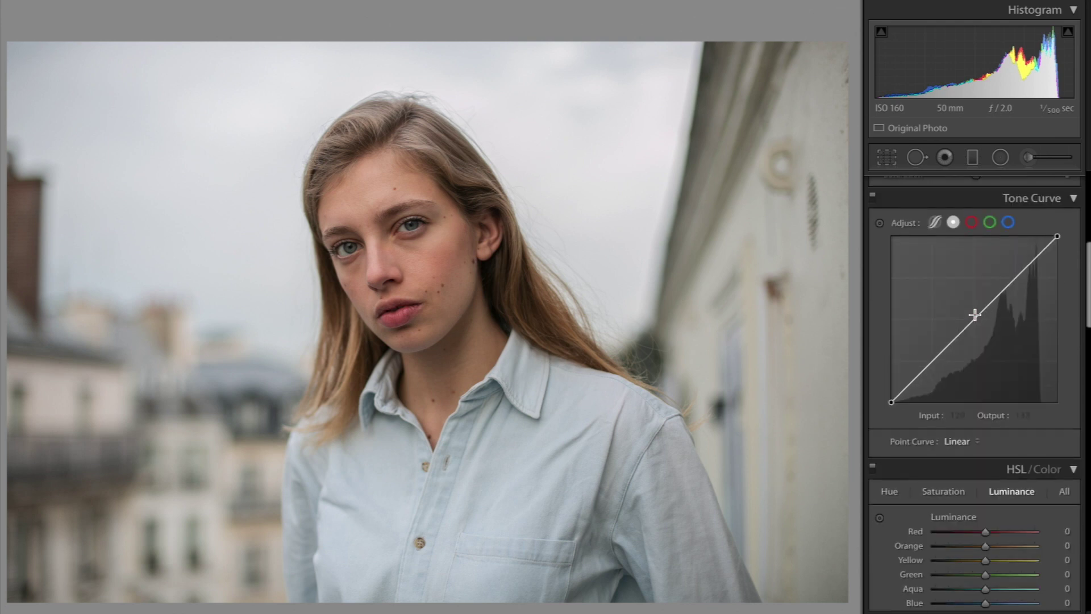
scroll(975, 314, down, 1)
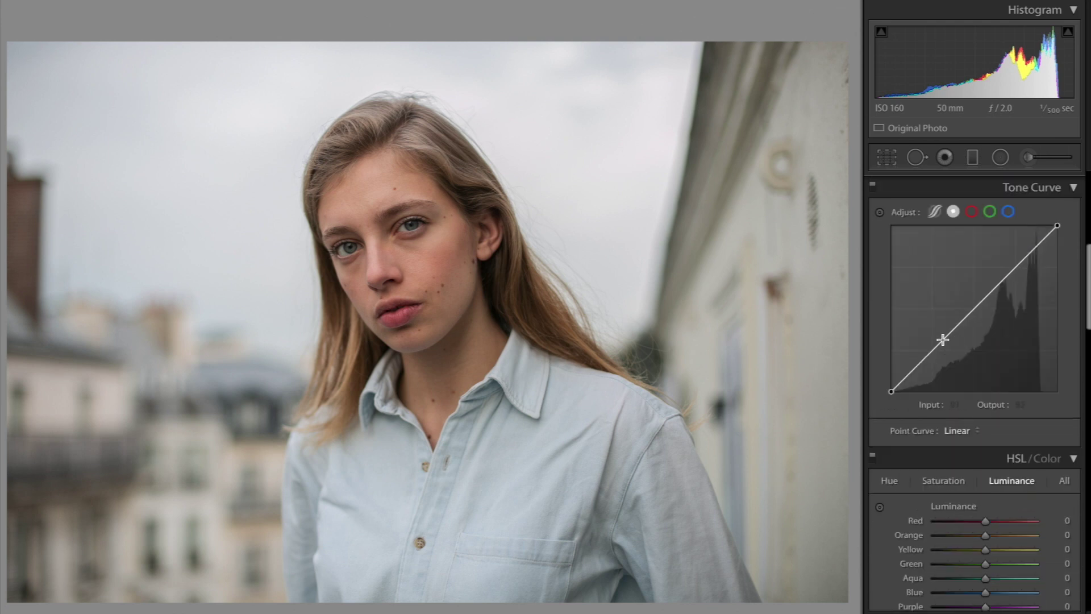
drag(944, 338, 945, 343)
drag(1007, 284, 1008, 278)
mouse_move(944, 344)
mouse_down()
mouse_move(915, 373)
mouse_move(947, 343)
mouse_move(957, 352)
mouse_up()
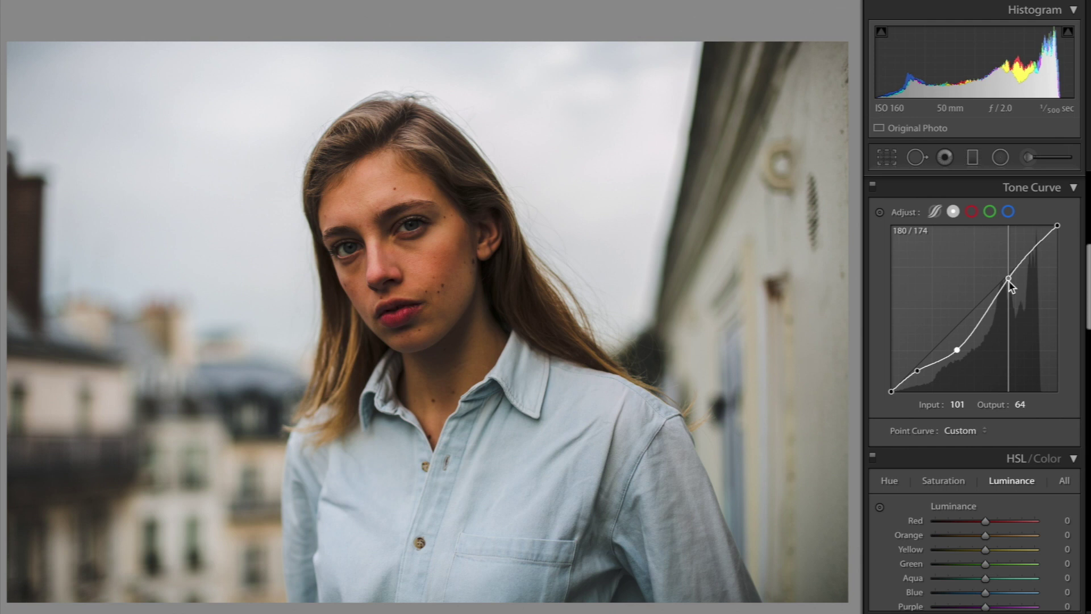
mouse_move(1008, 279)
mouse_down()
mouse_move(997, 283)
mouse_move(1008, 290)
mouse_up()
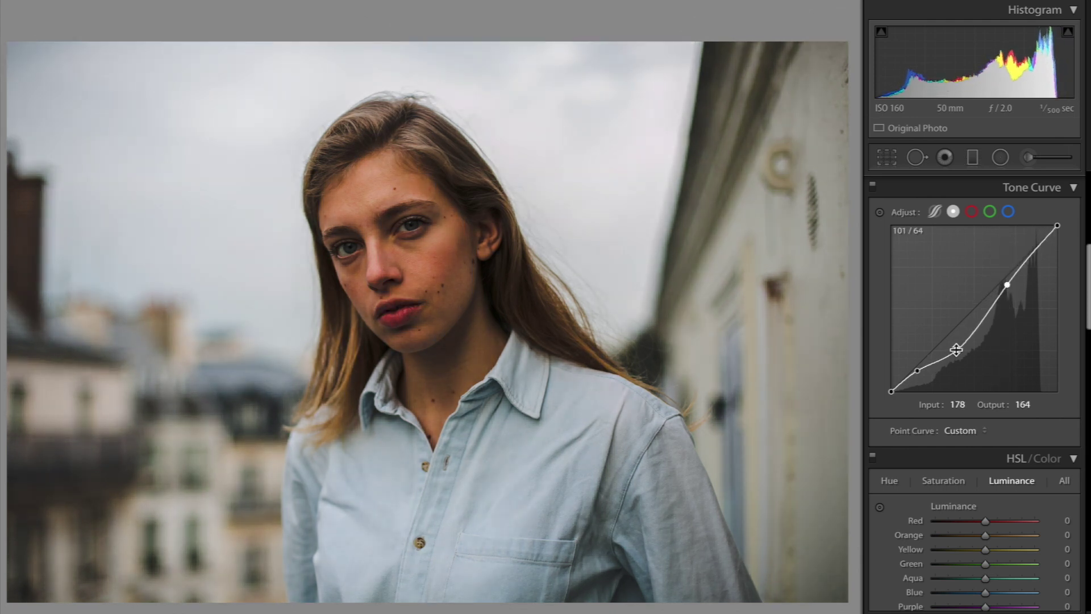
drag(958, 349, 951, 338)
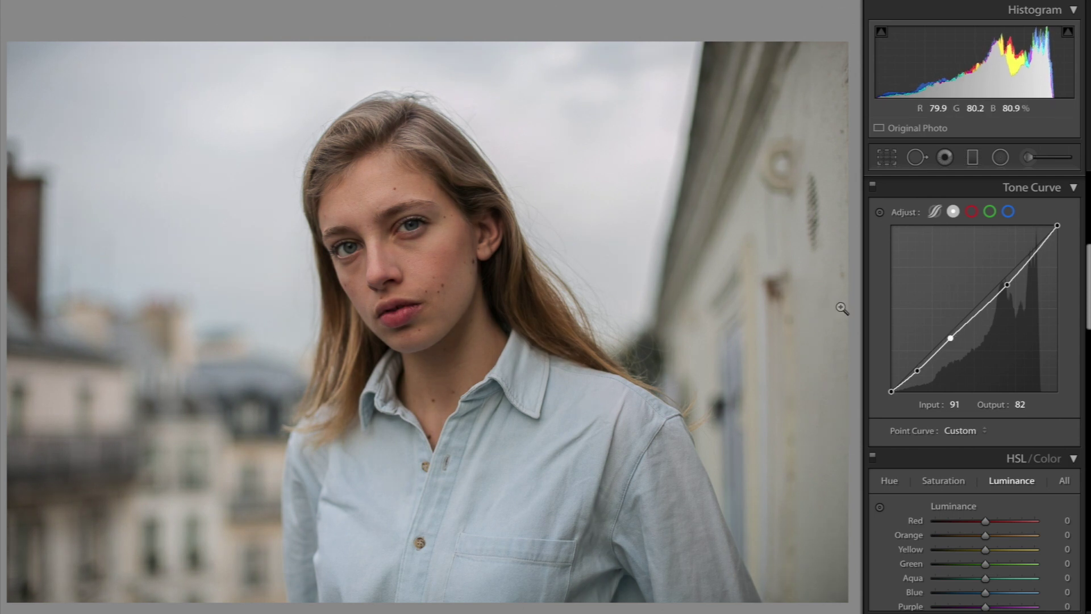
drag(952, 344, 923, 368)
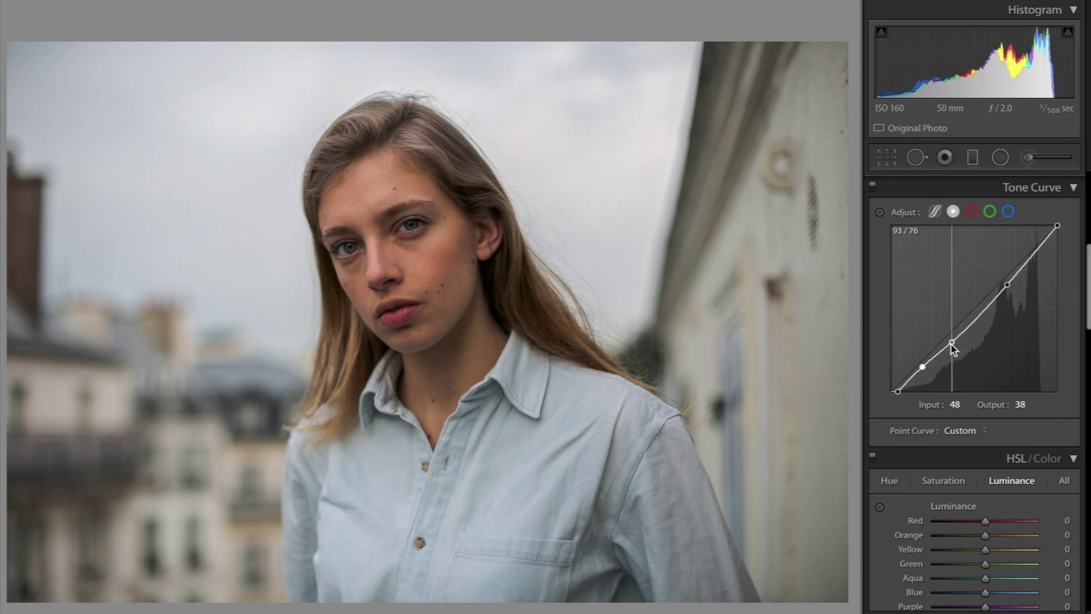
mouse_move(952, 344)
mouse_down()
mouse_move(953, 356)
mouse_move(951, 337)
mouse_up()
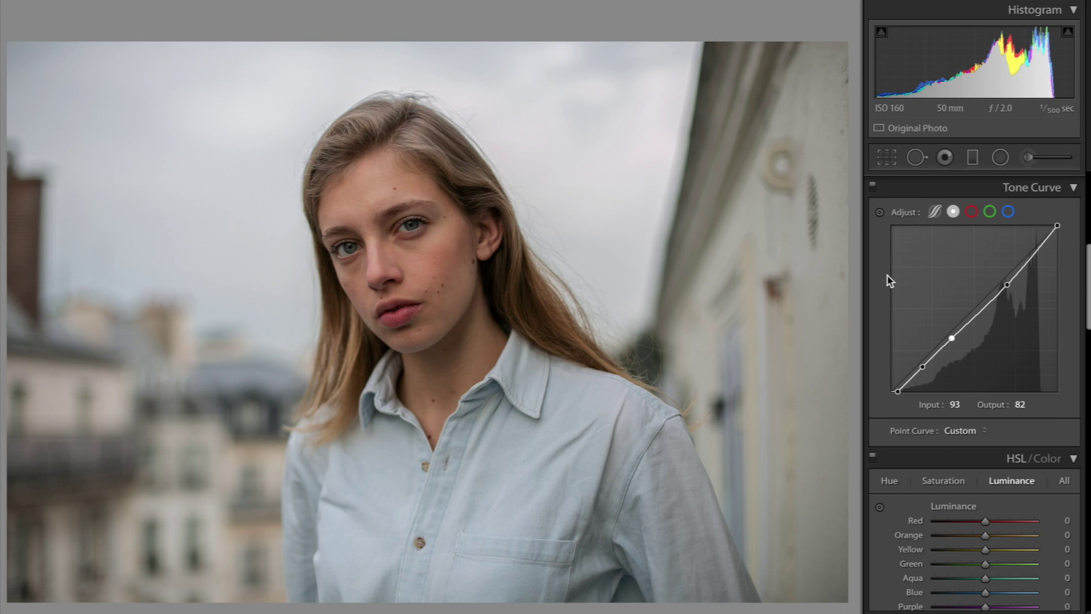
Step: Set split toning highlights to hue 51, saturation 3 and shadows to hue 31, saturation 4
scroll(890, 281, down, 5)
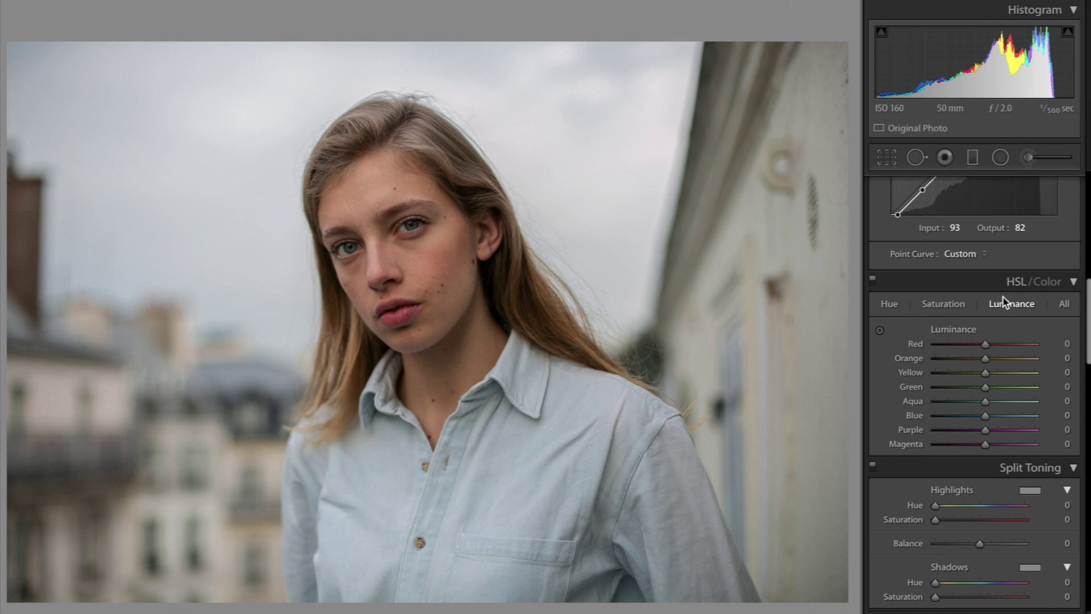
scroll(1003, 301, down, 5)
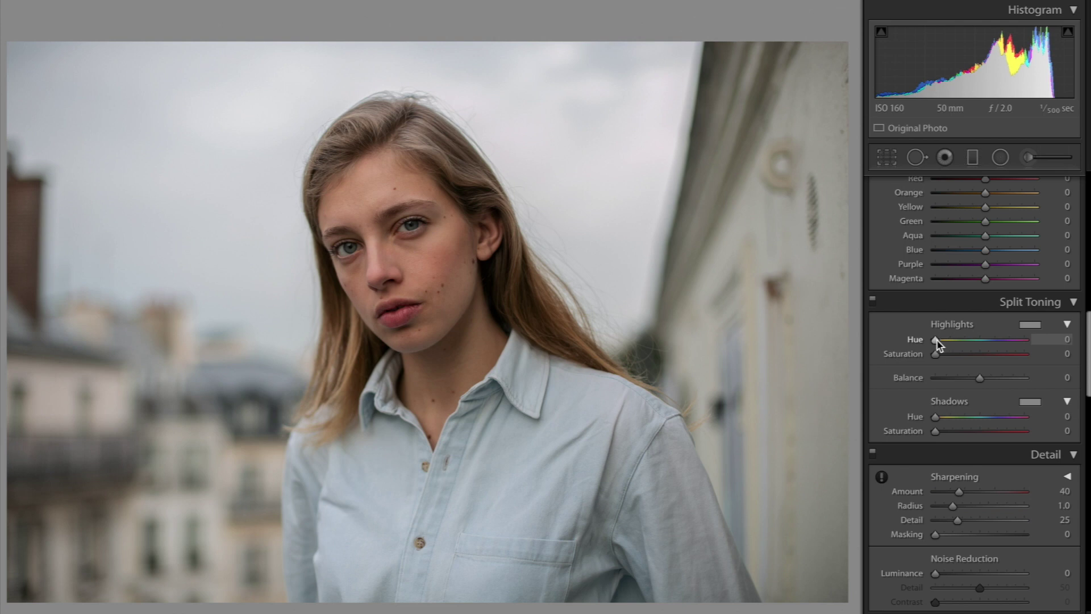
drag(939, 344, 947, 344)
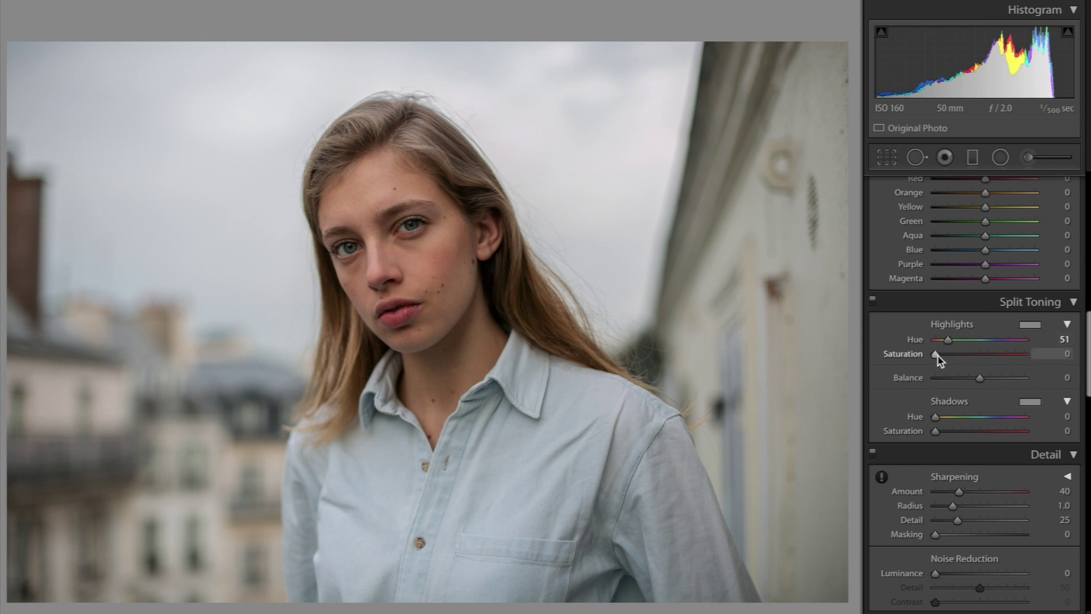
drag(937, 354, 941, 356)
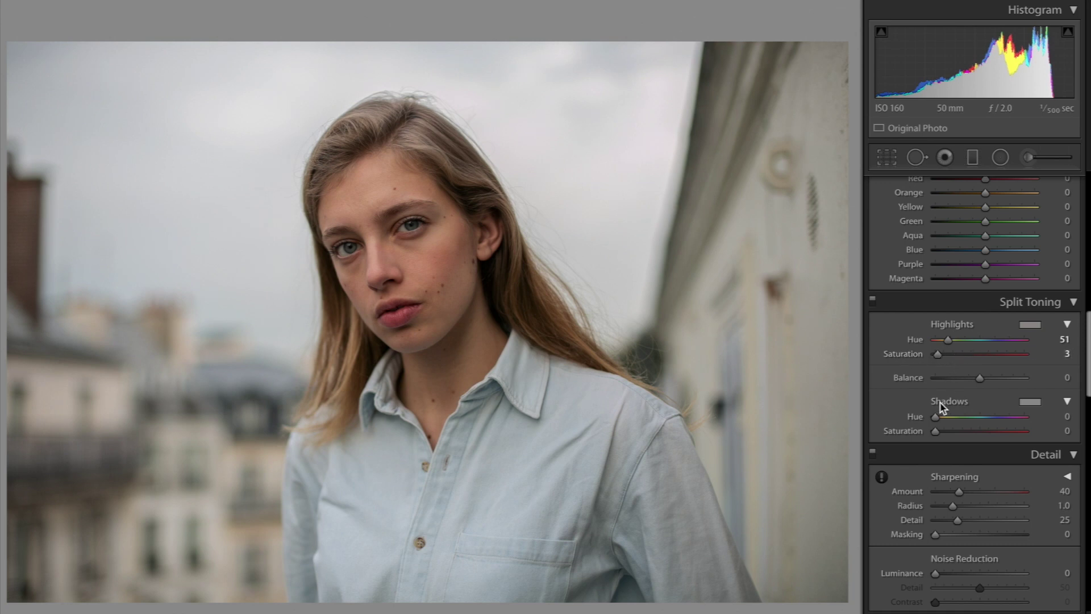
scroll(939, 403, down, 1)
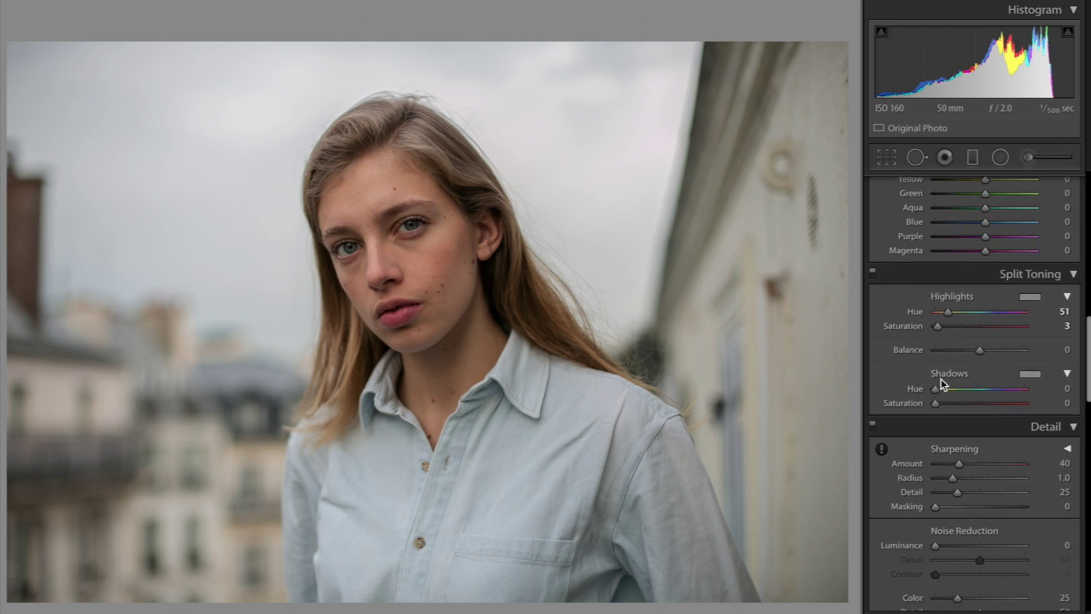
drag(936, 389, 941, 391)
mouse_move(943, 392)
mouse_down()
mouse_move(970, 390)
mouse_move(943, 389)
mouse_move(939, 404)
mouse_up()
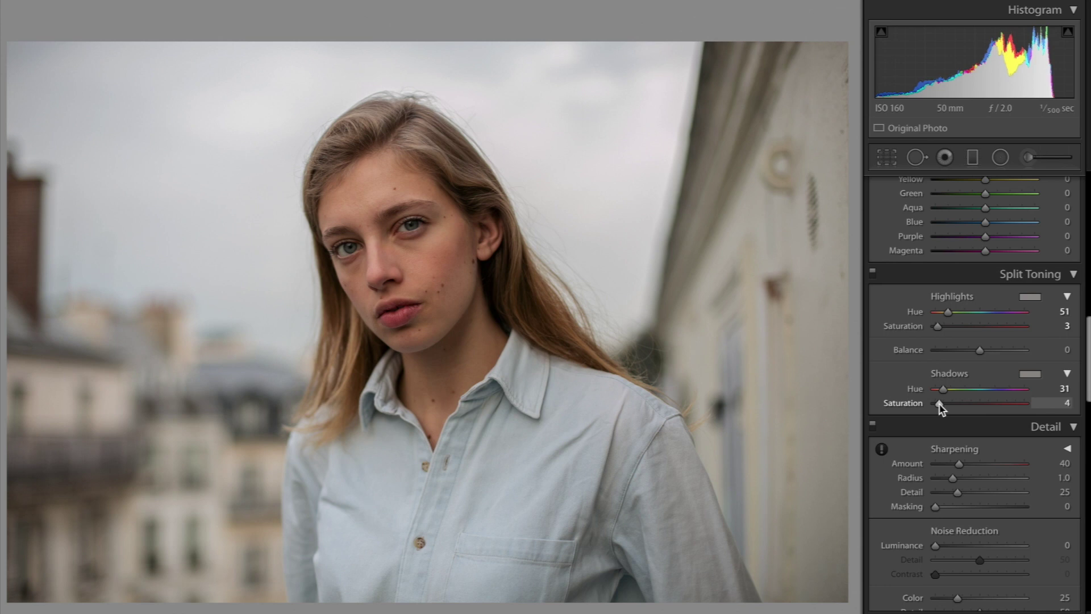
Step: Toggle split toning off and on to compare, including zoomed in on the hair and face
click(873, 273)
click(873, 274)
click(873, 273)
click(874, 274)
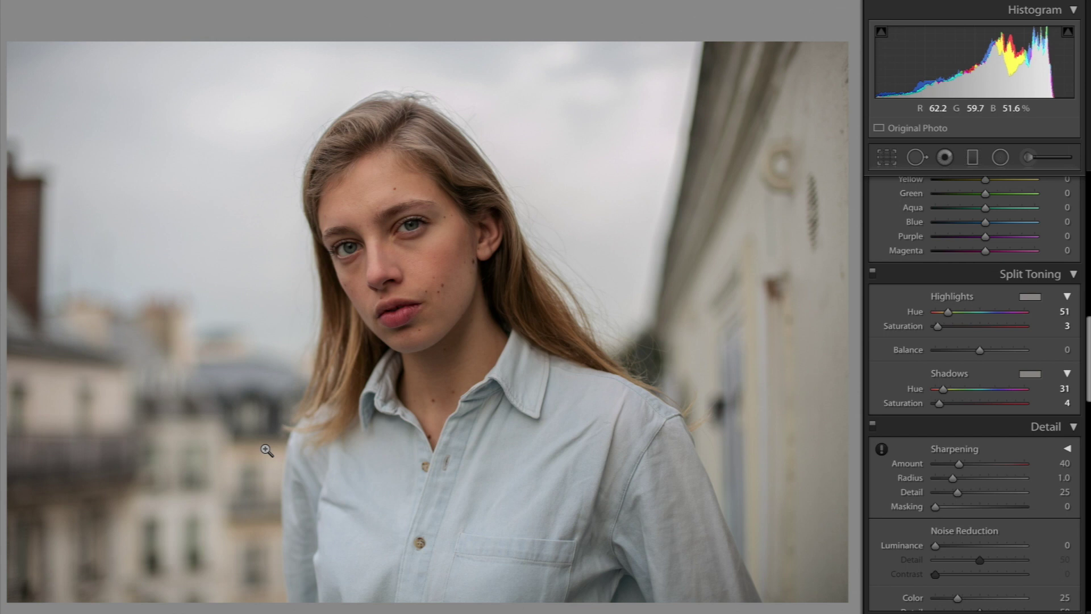
click(292, 417)
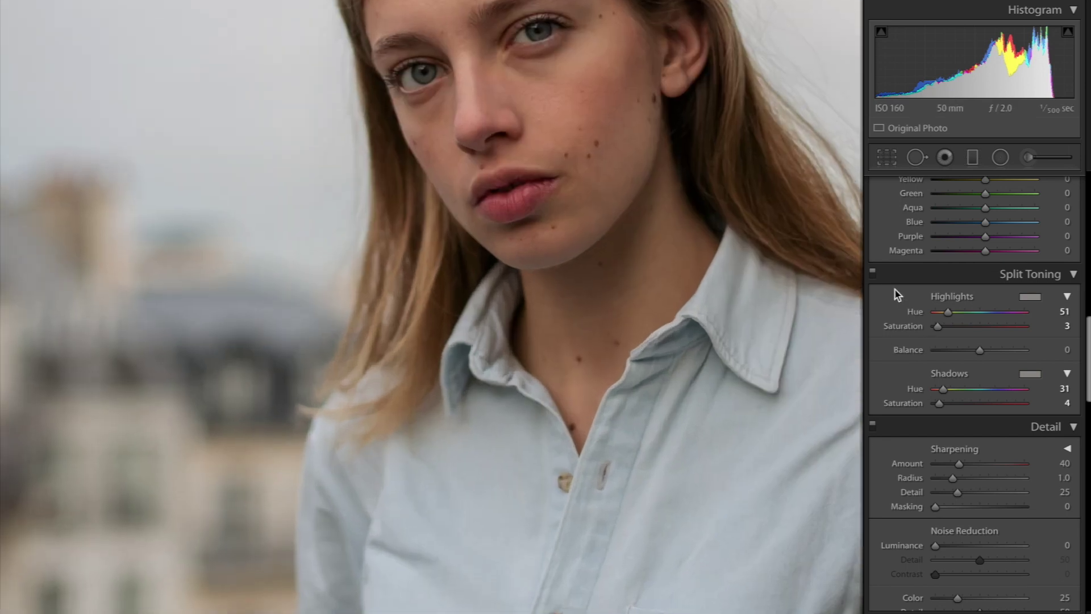
click(873, 276)
click(874, 275)
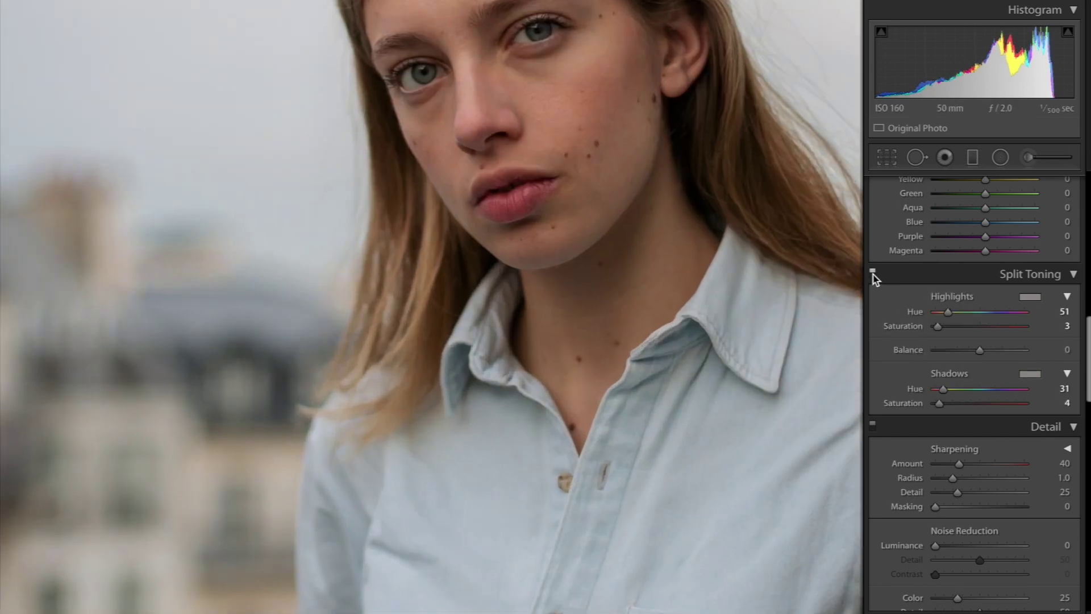
Step: Zoom the photo back to Fit and scroll down to the Calibration panel
click(759, 362)
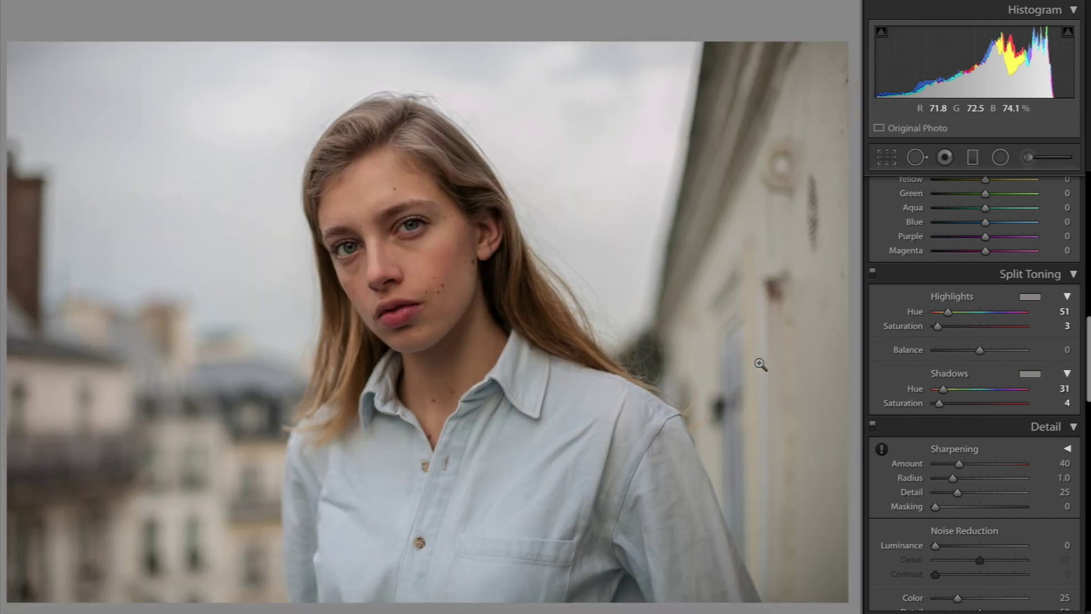
scroll(962, 418, down, 3)
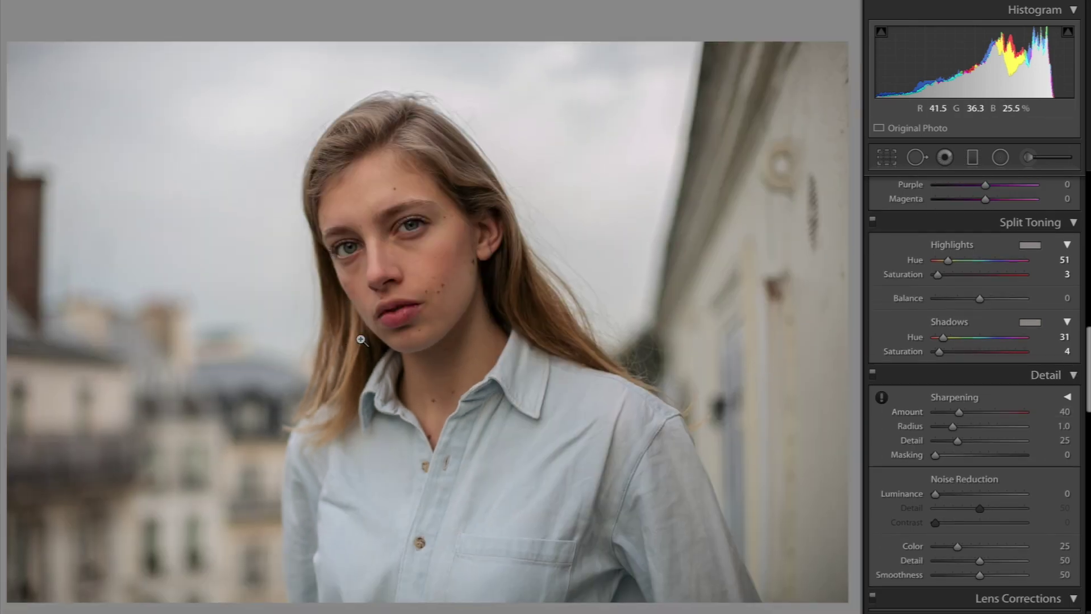
scroll(999, 313, down, 3)
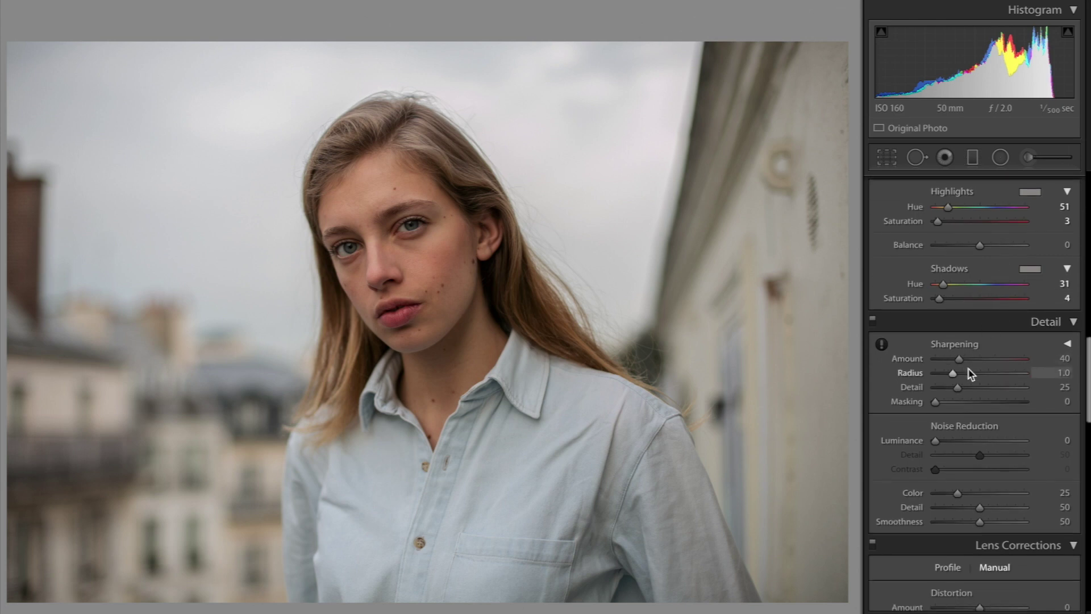
scroll(973, 377, down, 15)
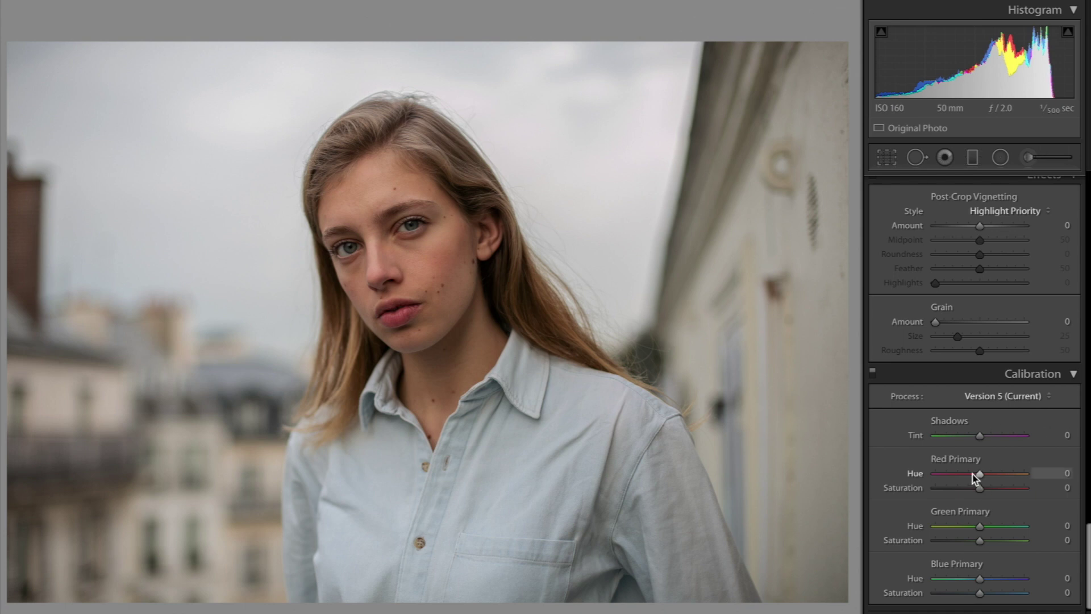
Step: Set Red Primary Hue +3, Green Primary Hue -6 and Blue Primary Hue +2
mouse_move(980, 476)
mouse_down()
mouse_move(933, 477)
mouse_move(1027, 479)
mouse_move(945, 478)
mouse_move(979, 478)
mouse_up()
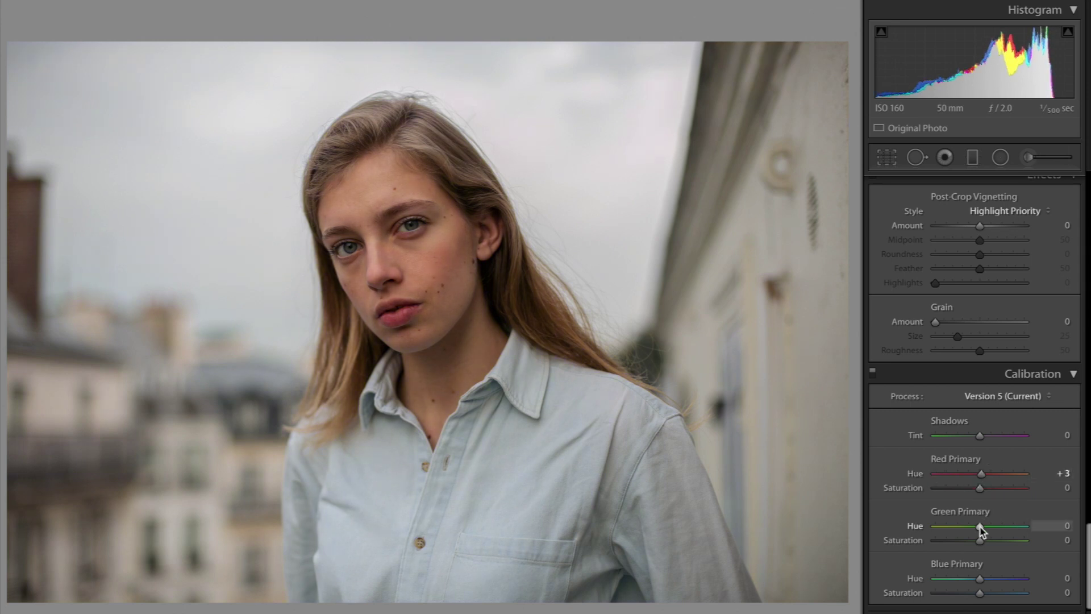
mouse_move(981, 530)
mouse_down()
mouse_move(1026, 527)
mouse_move(906, 530)
mouse_move(1055, 530)
mouse_move(978, 525)
mouse_up()
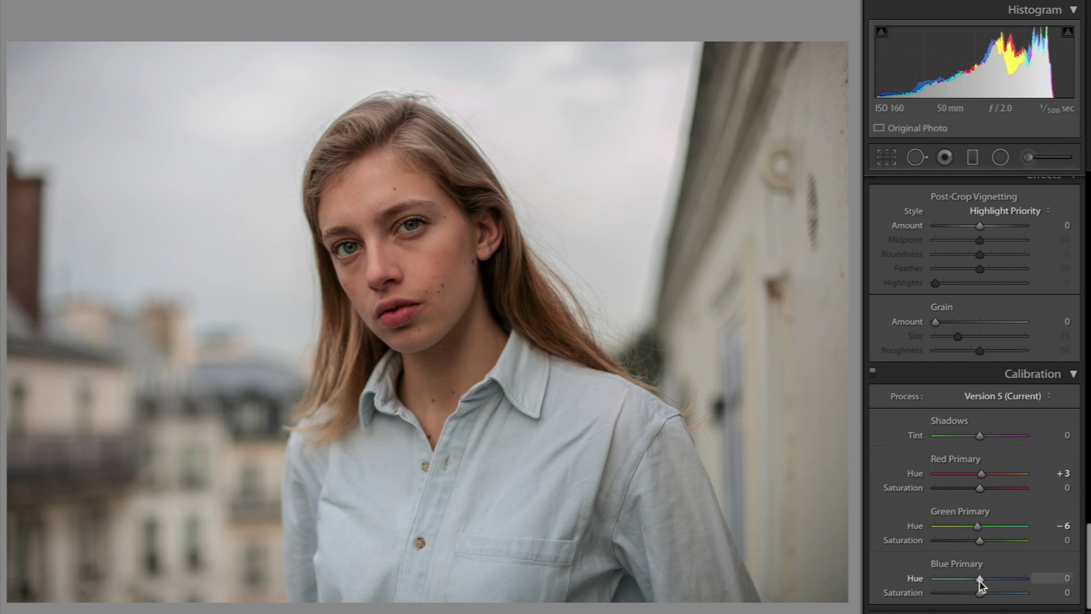
drag(979, 579, 933, 582)
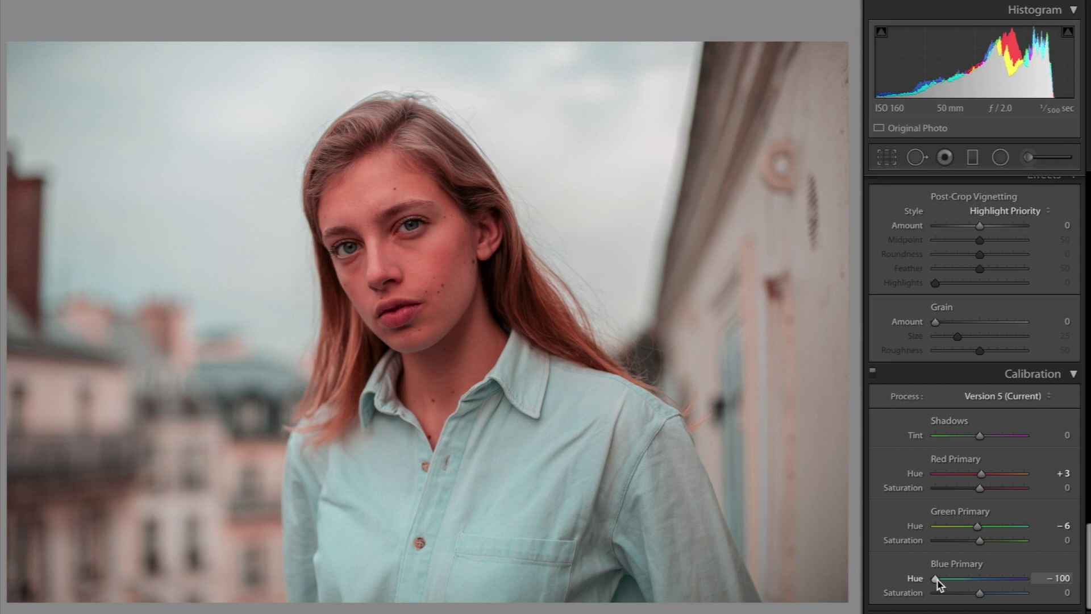
drag(937, 581, 979, 580)
key(Up)
key(Up)
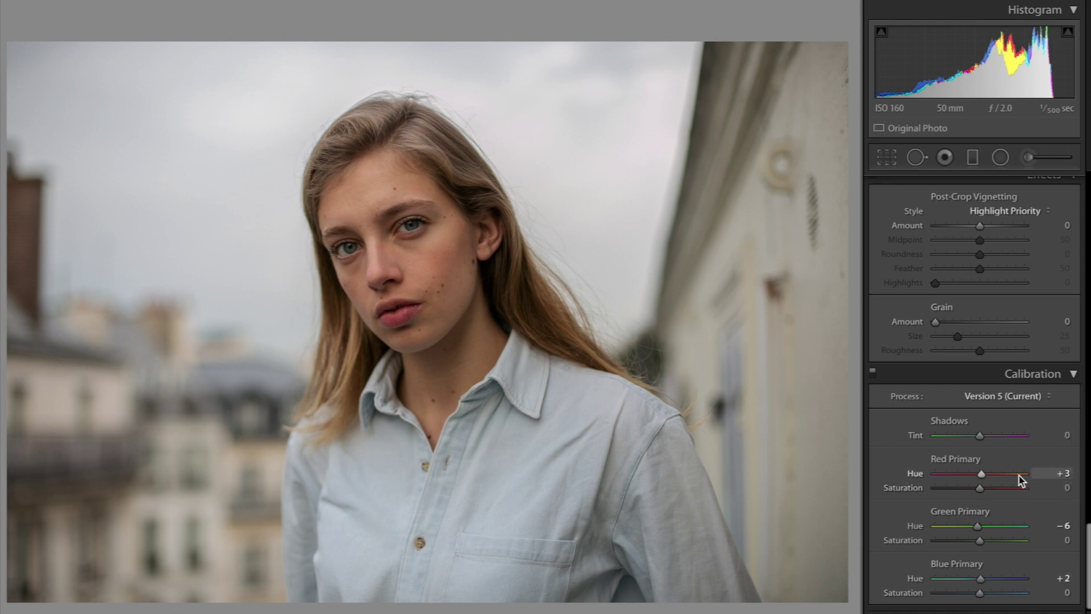
Step: Push Red Primary Hue to +37, Red Saturation to -7 and Green Hue to +34, then compare
drag(983, 476, 997, 480)
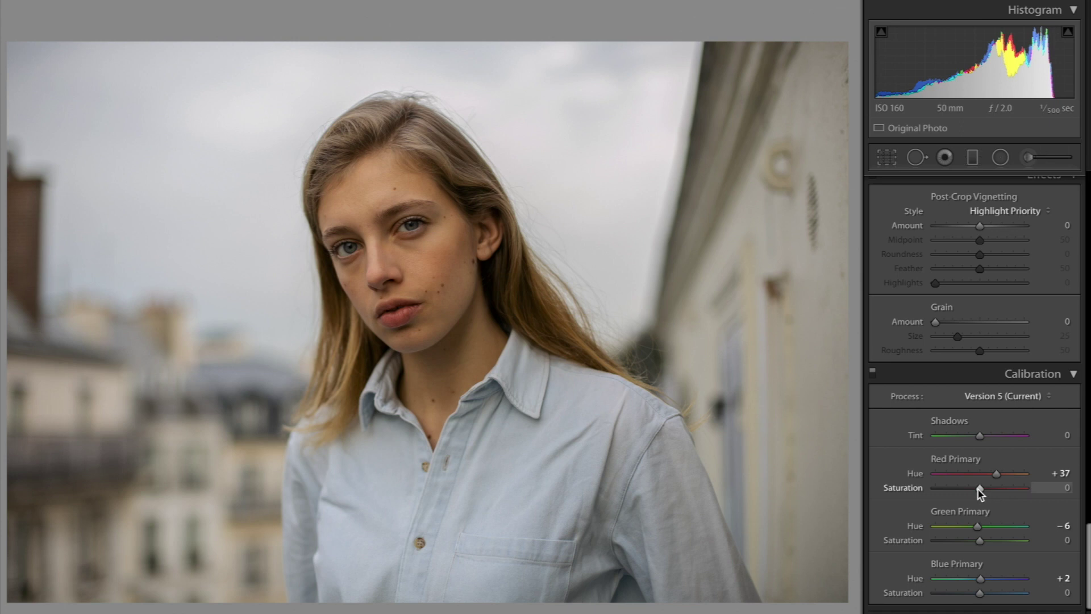
drag(978, 489, 976, 490)
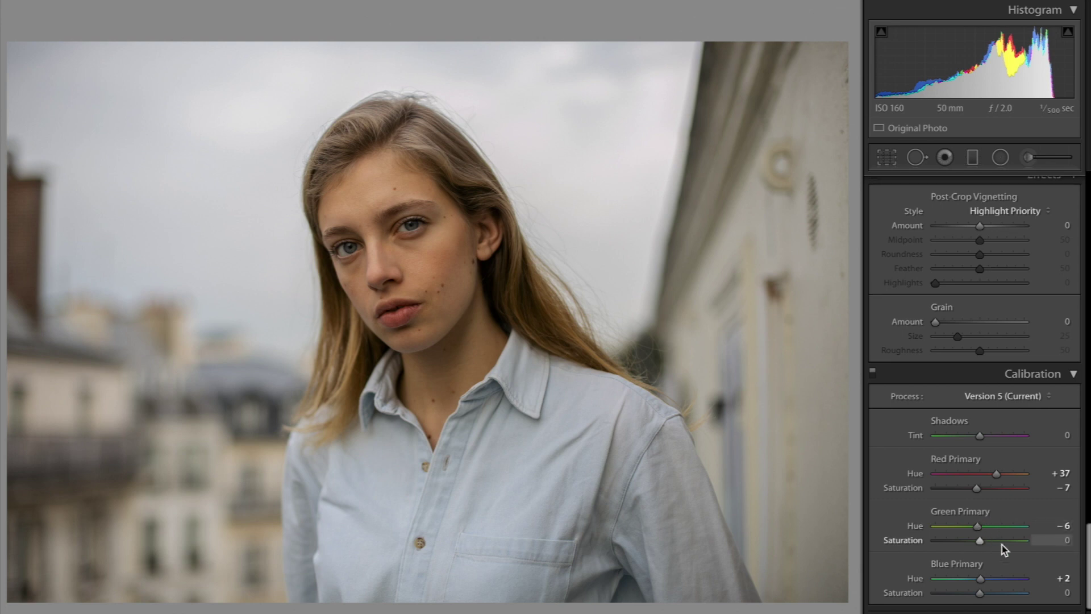
drag(977, 527, 995, 530)
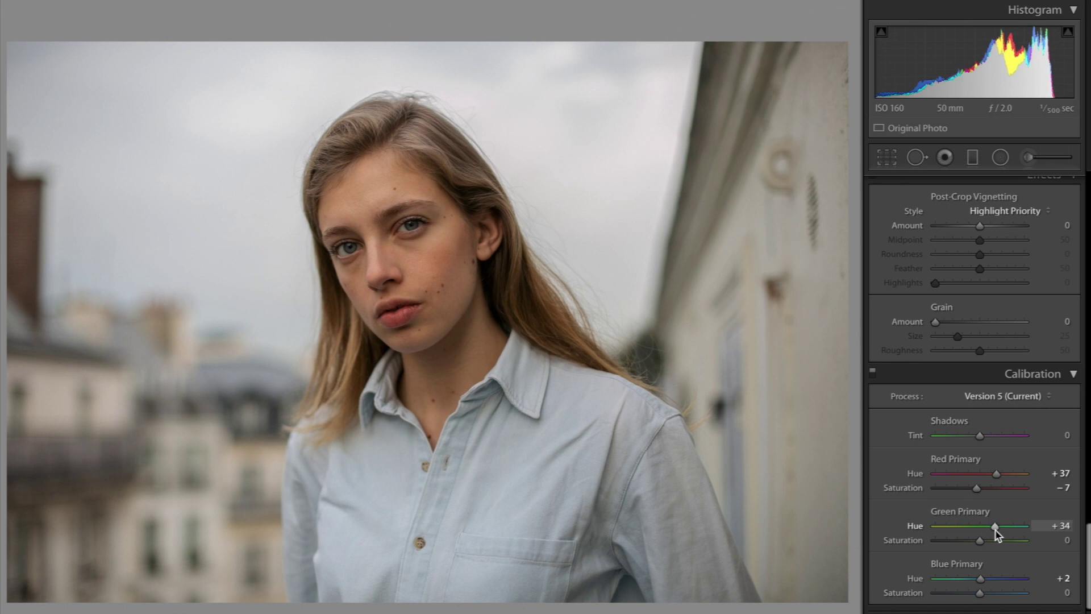
click(873, 372)
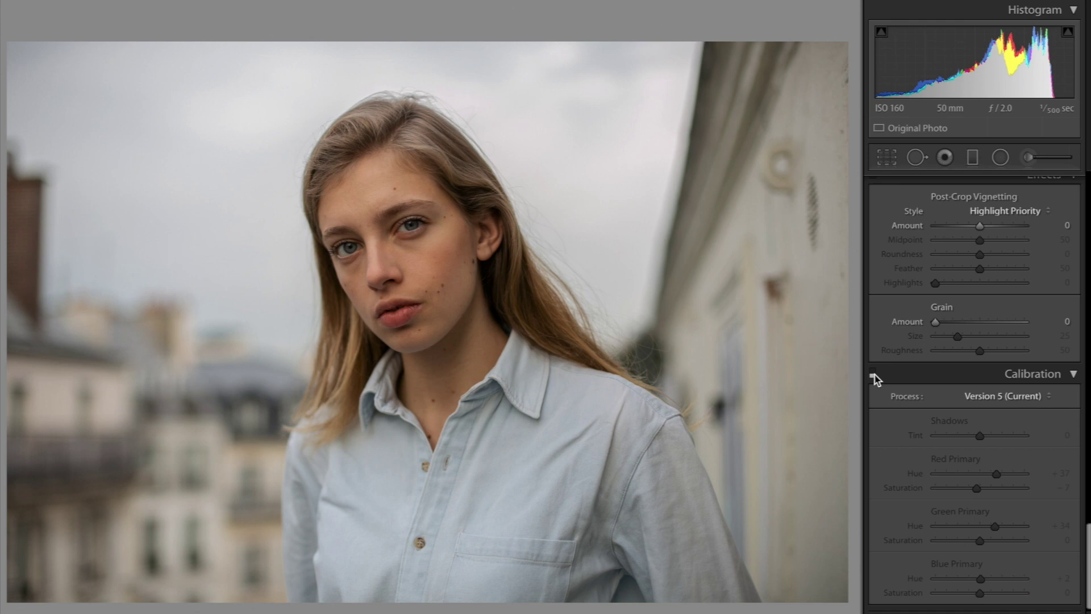
click(873, 375)
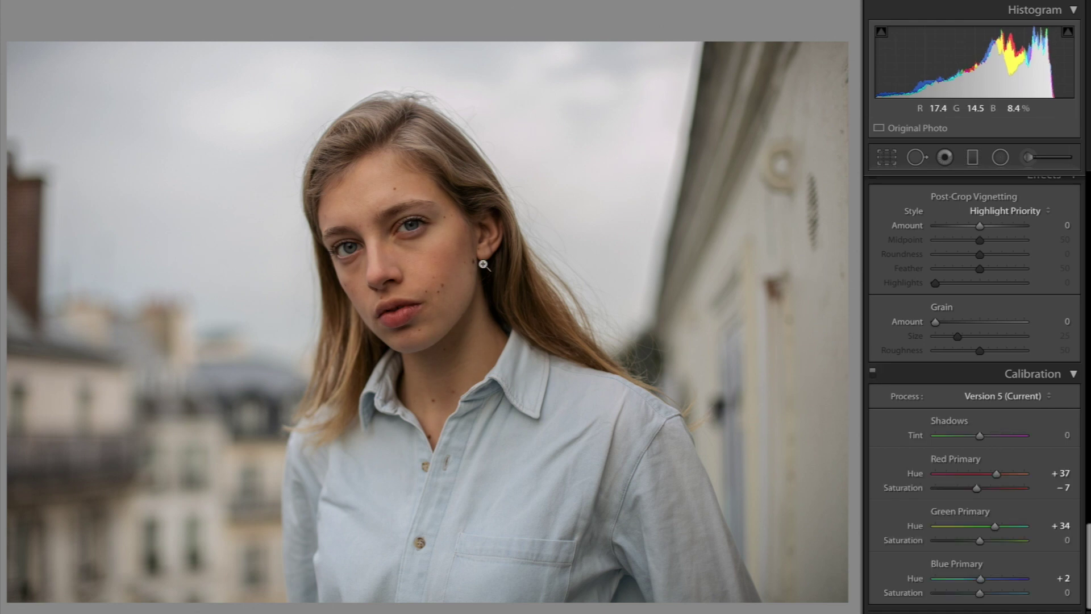
click(419, 252)
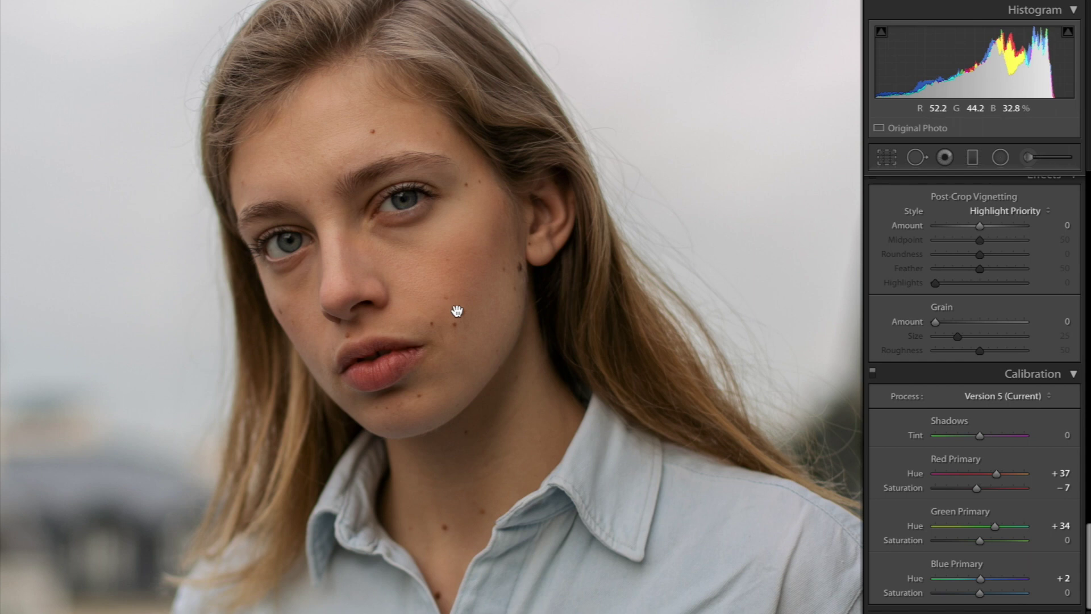
click(520, 301)
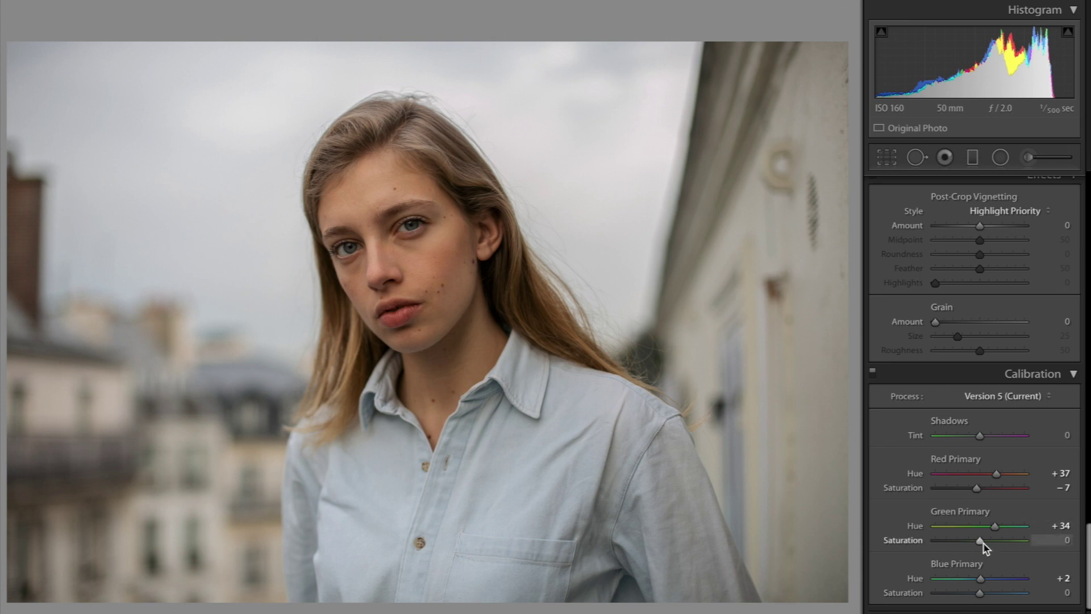
Step: Raise Green Primary Saturation to +61 and Green Hue to +62, checking the face up close
drag(980, 538, 1008, 541)
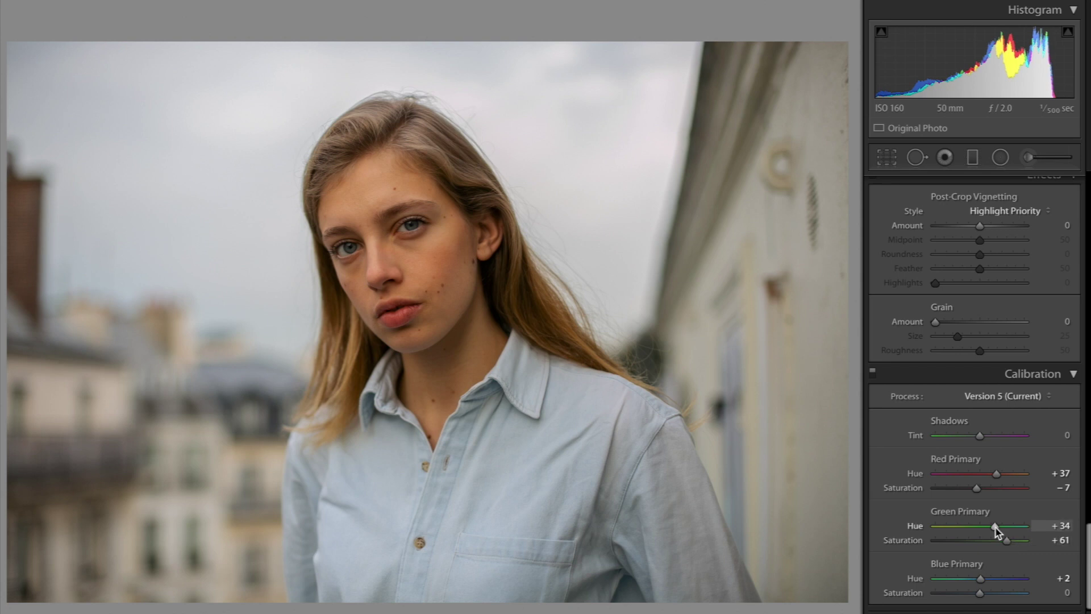
drag(995, 527, 1008, 527)
click(449, 242)
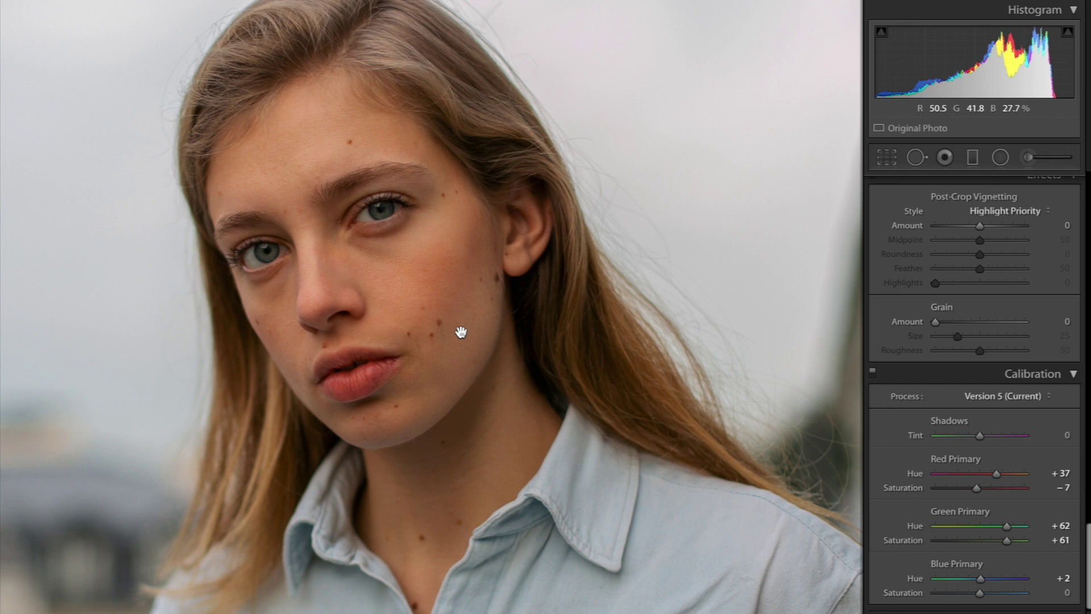
click(502, 338)
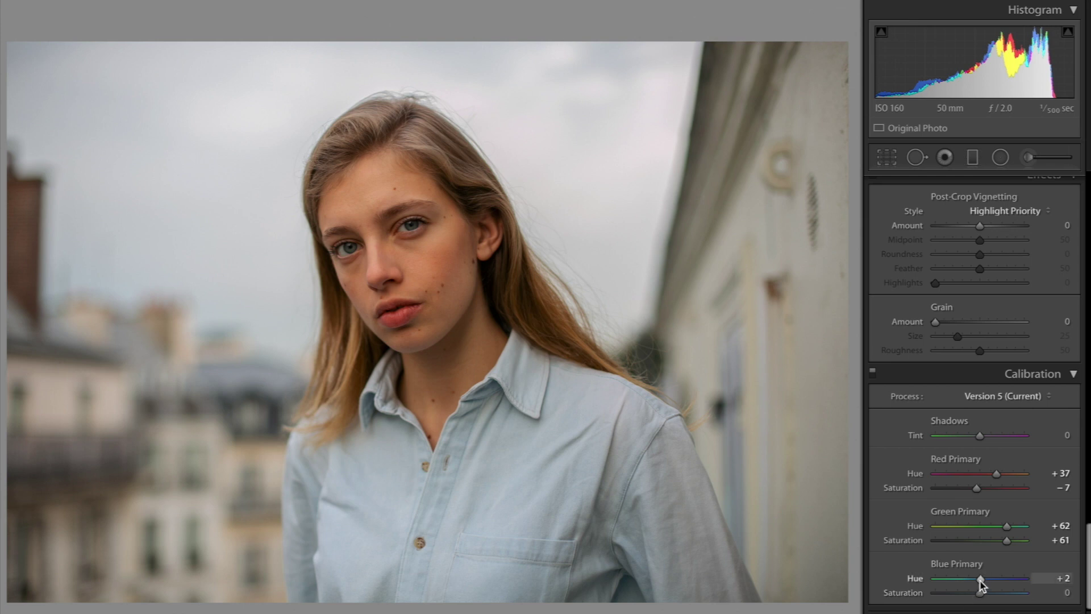
Step: Set Calibration Blue Primary Hue to −43 and Saturation to −4, then compare on/off
drag(981, 579, 960, 586)
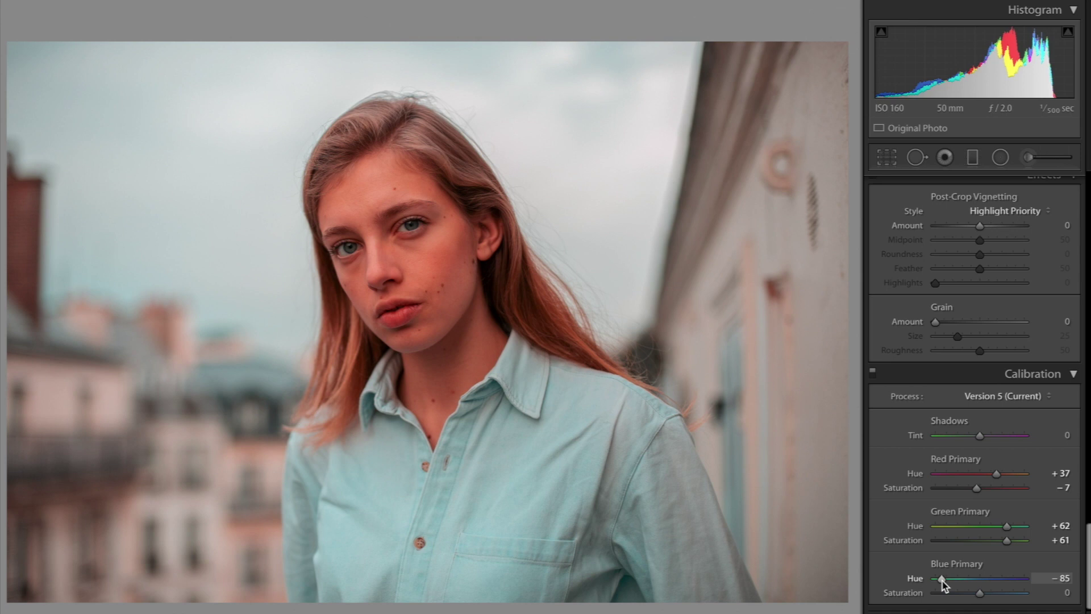
drag(942, 581, 962, 583)
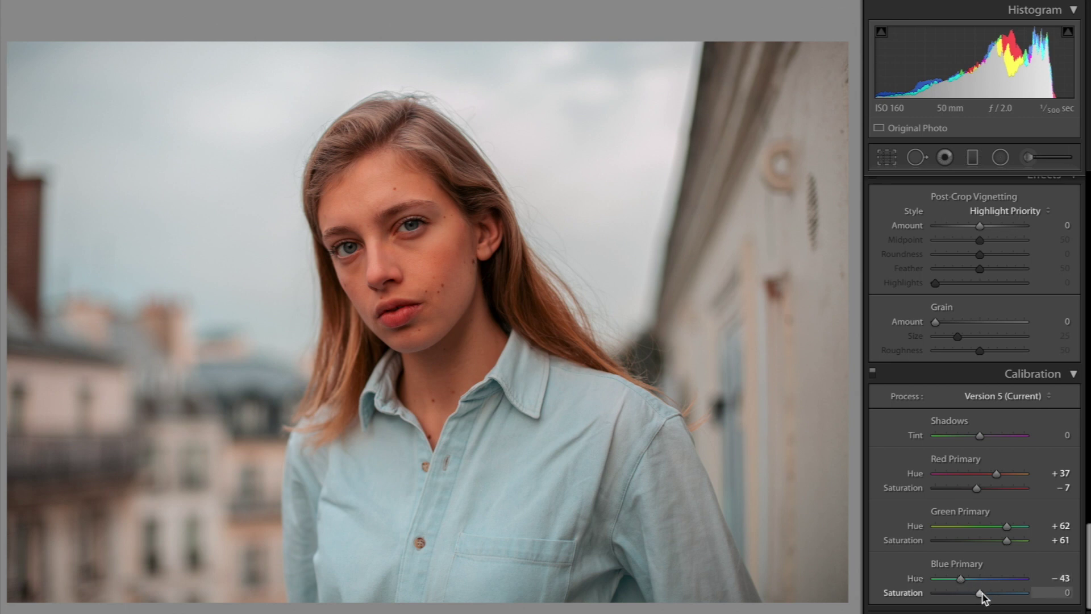
drag(982, 595, 980, 595)
click(873, 371)
click(873, 373)
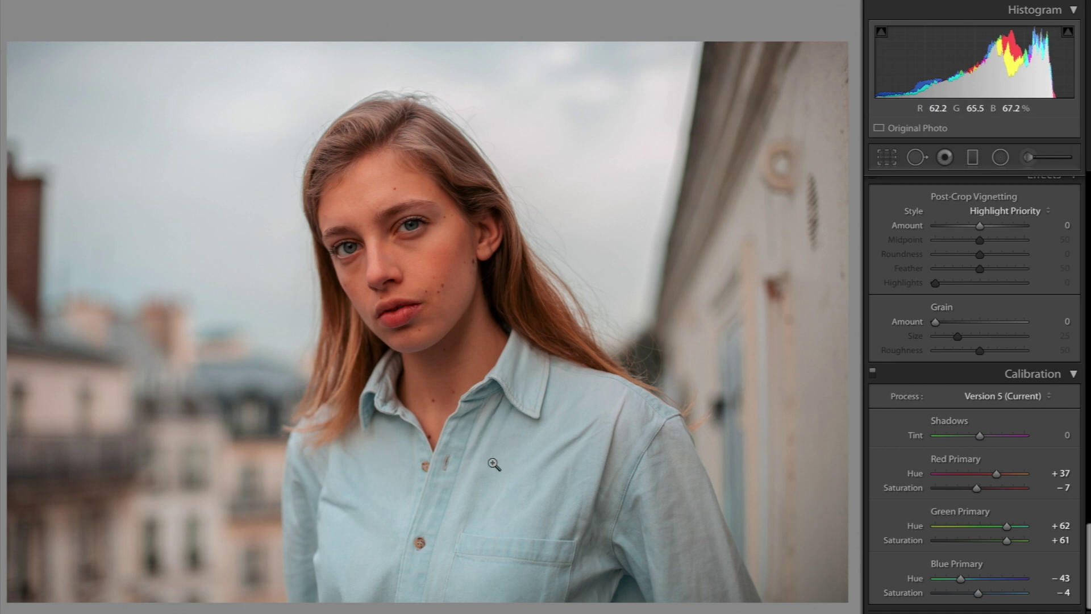
Step: Lower HSL Orange saturation to −21 while checking the skin tones up close
scroll(1019, 406, up, 8)
scroll(1019, 405, up, 10)
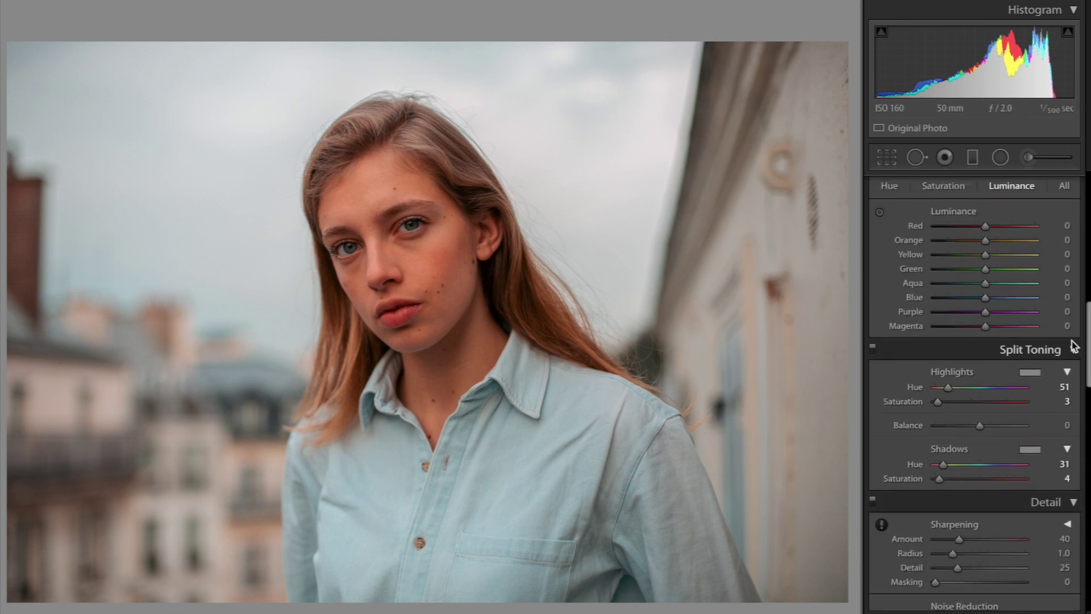
scroll(1068, 344, up, 3)
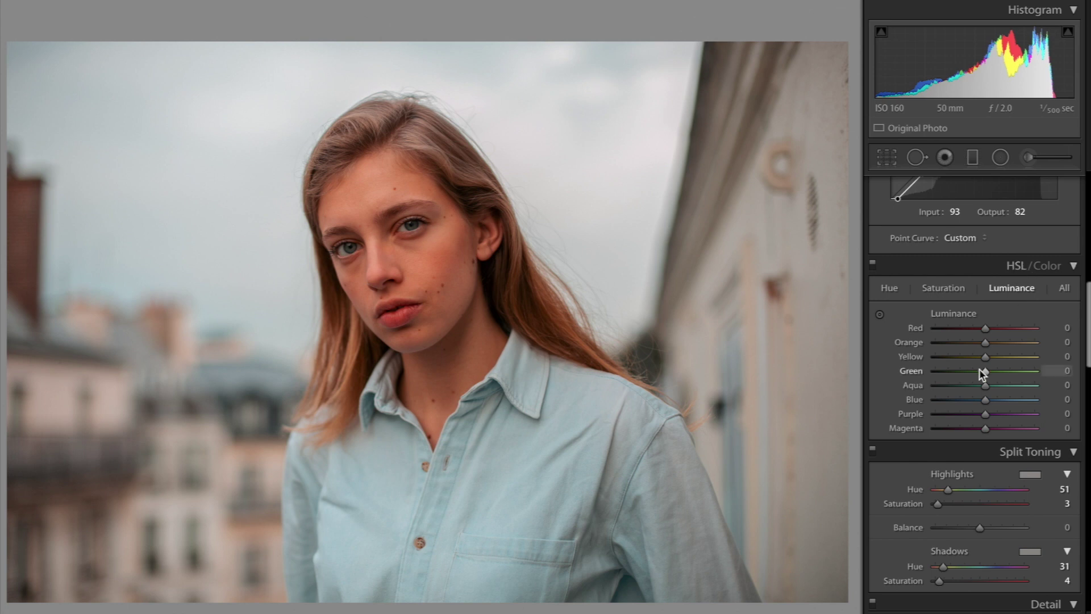
click(425, 184)
click(475, 324)
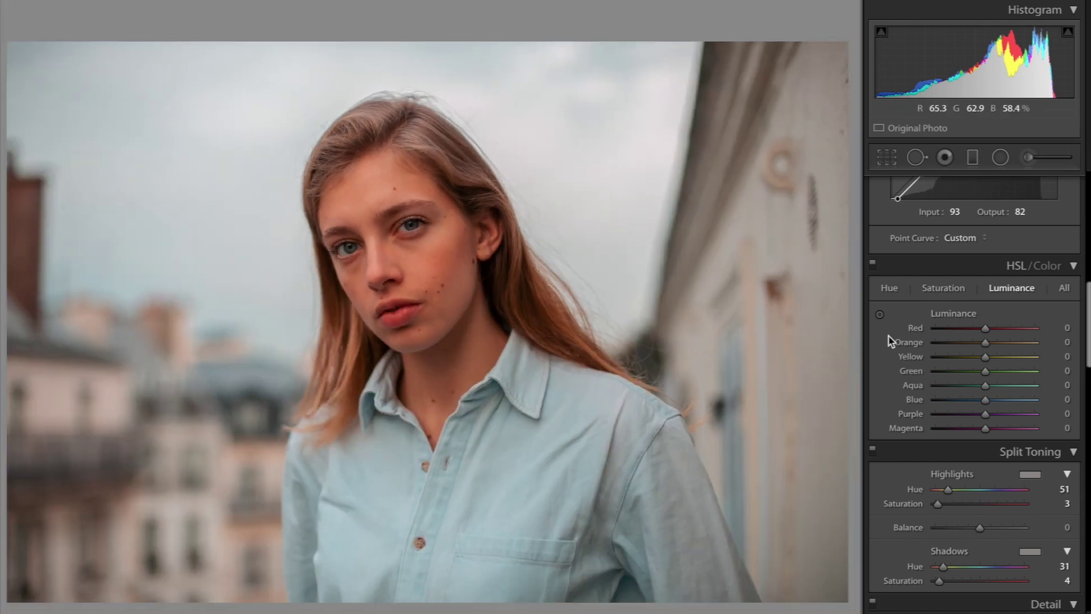
click(947, 290)
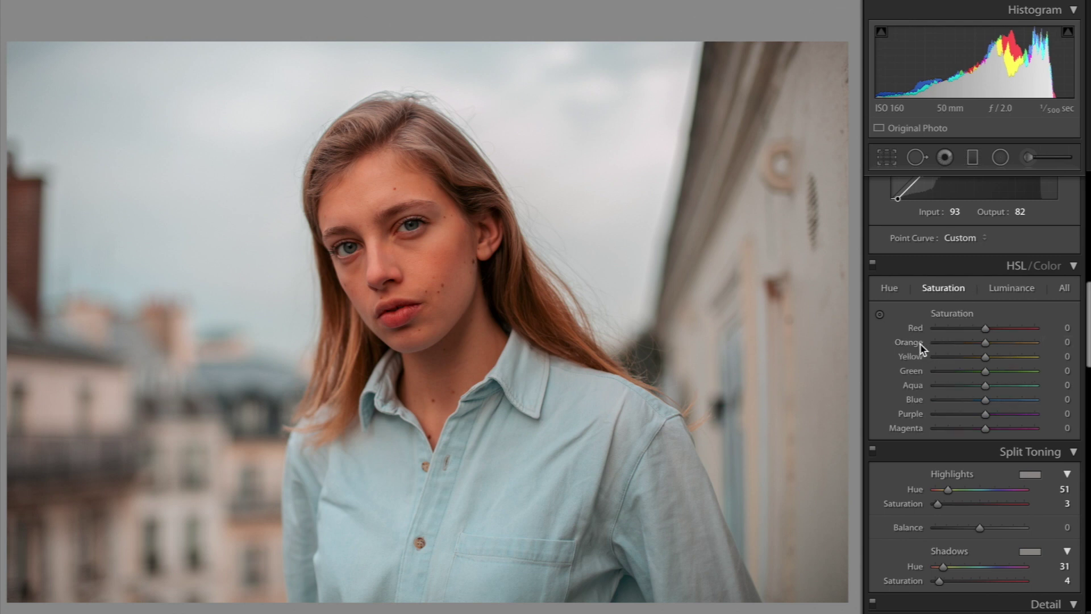
click(421, 237)
click(487, 188)
drag(987, 344, 977, 344)
drag(975, 344, 976, 342)
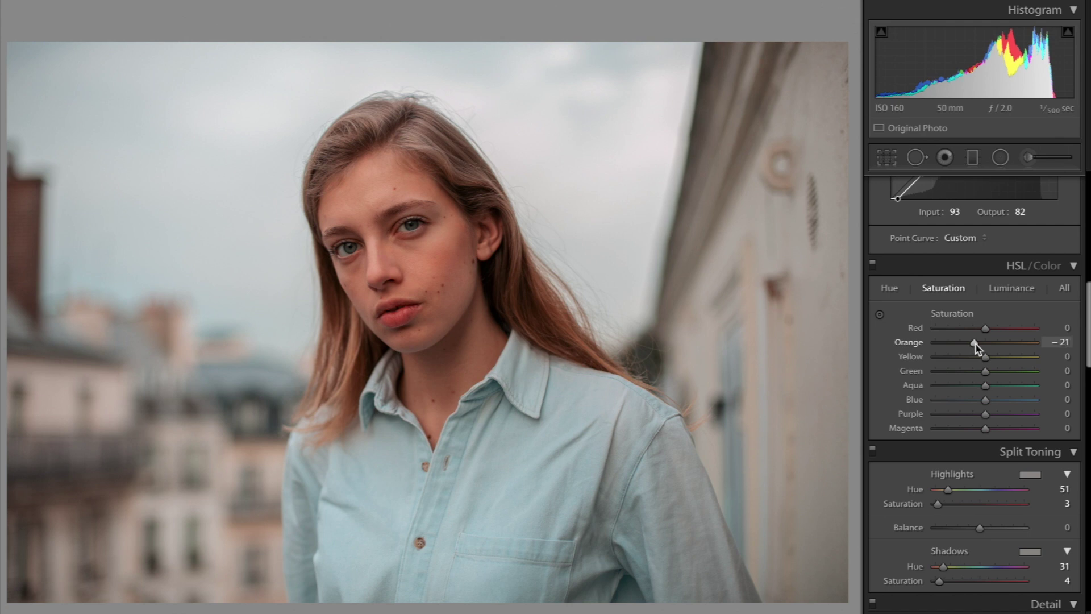
Step: Raise HSL Orange luminance to +10 and compare against the original
click(1012, 289)
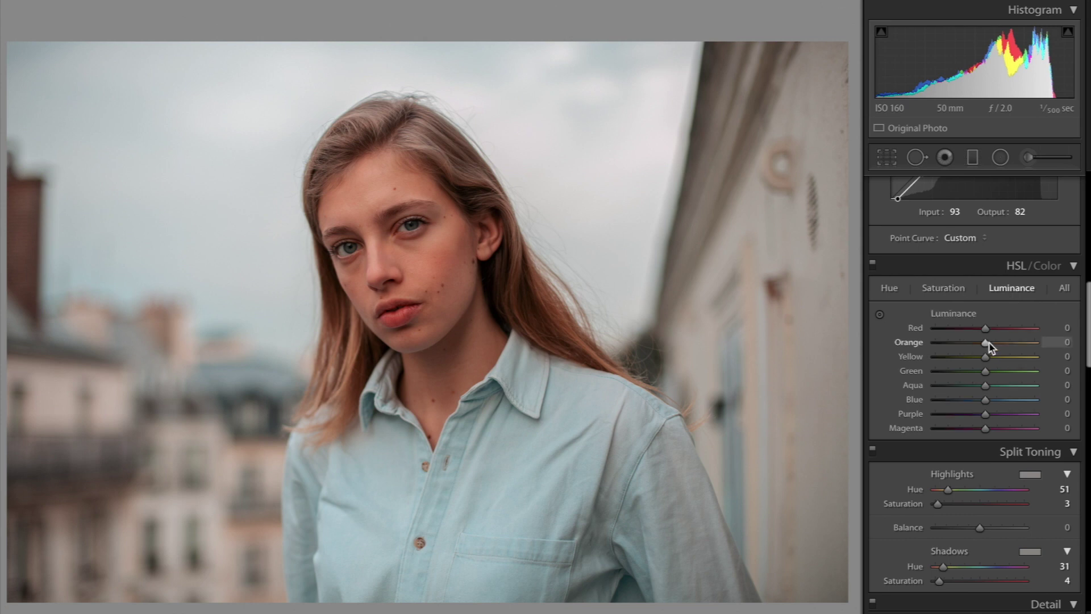
drag(986, 342, 991, 343)
click(482, 280)
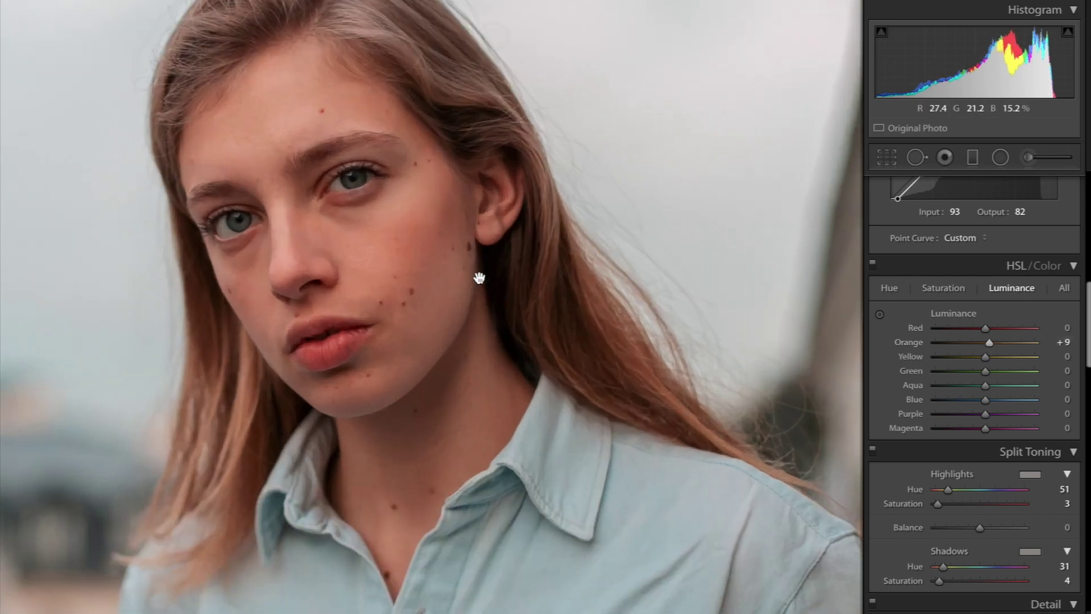
key(z)
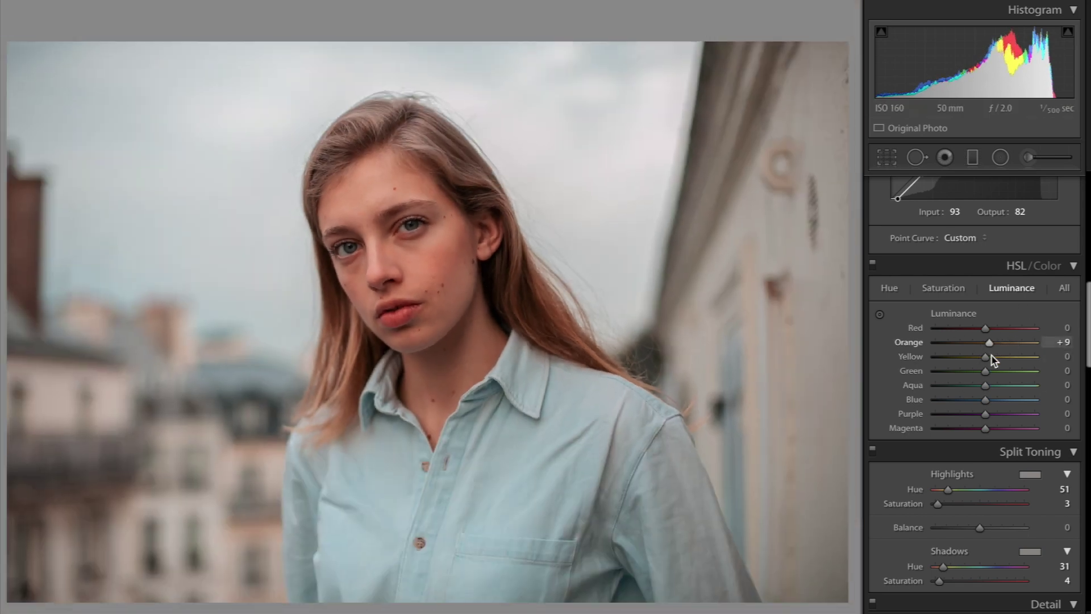
mouse_move(990, 342)
mouse_down()
mouse_move(1048, 352)
mouse_move(932, 345)
mouse_move(1045, 356)
mouse_move(974, 349)
mouse_move(991, 352)
mouse_up()
key(backslash)
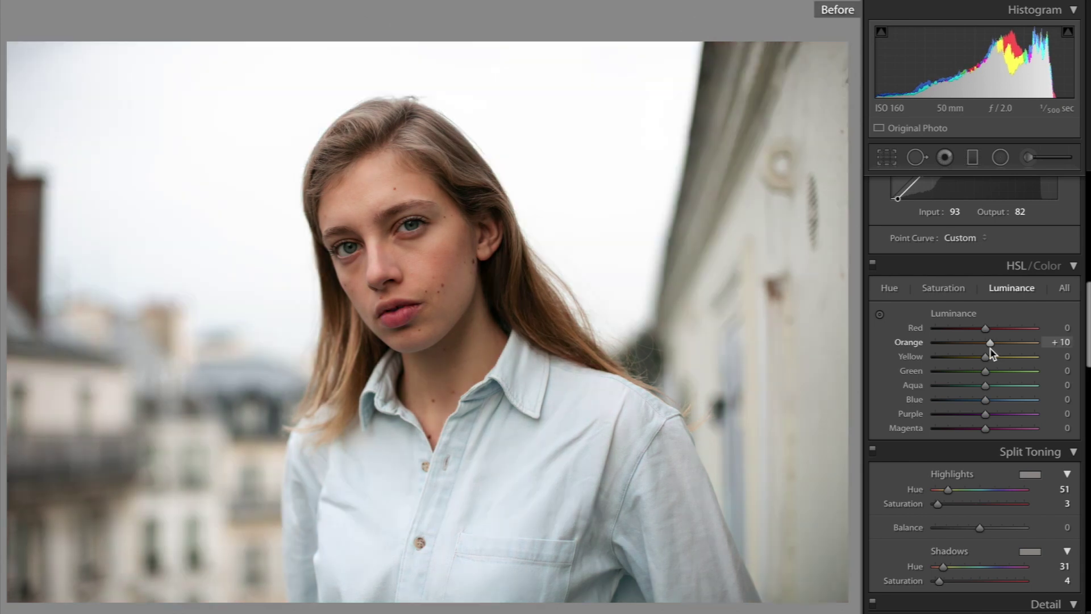
key(backslash)
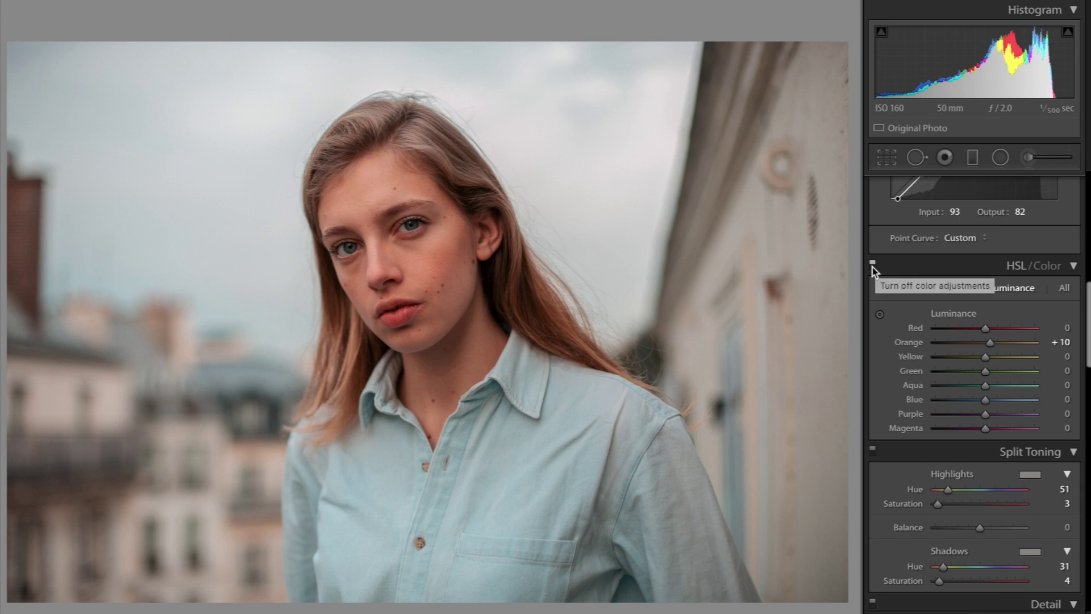
Step: Ease Orange saturation back to −17 and shift Orange hue to about +5 toward yellow
click(873, 264)
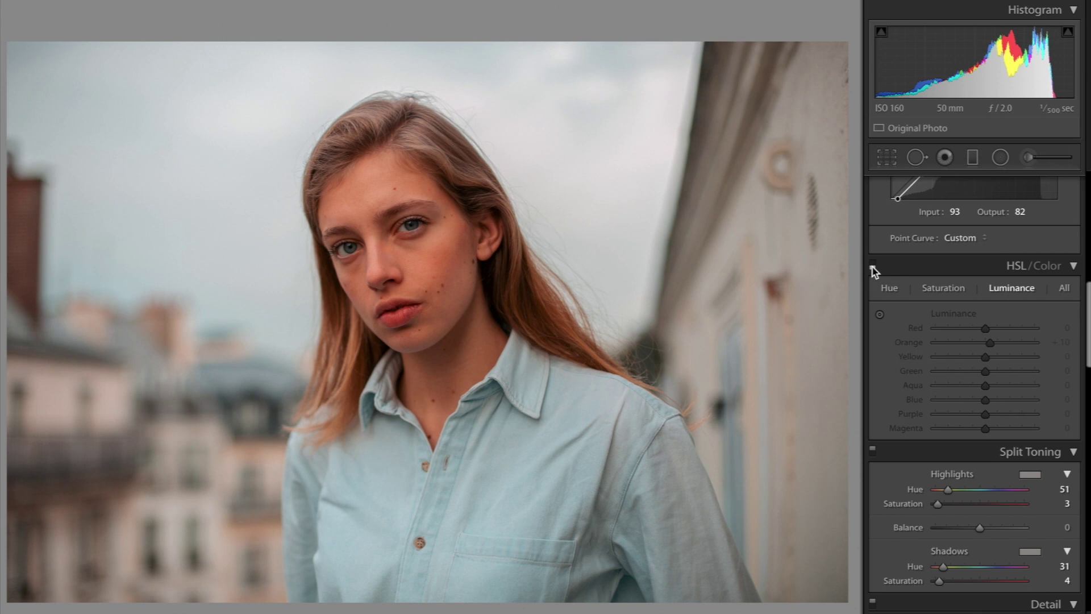
click(872, 267)
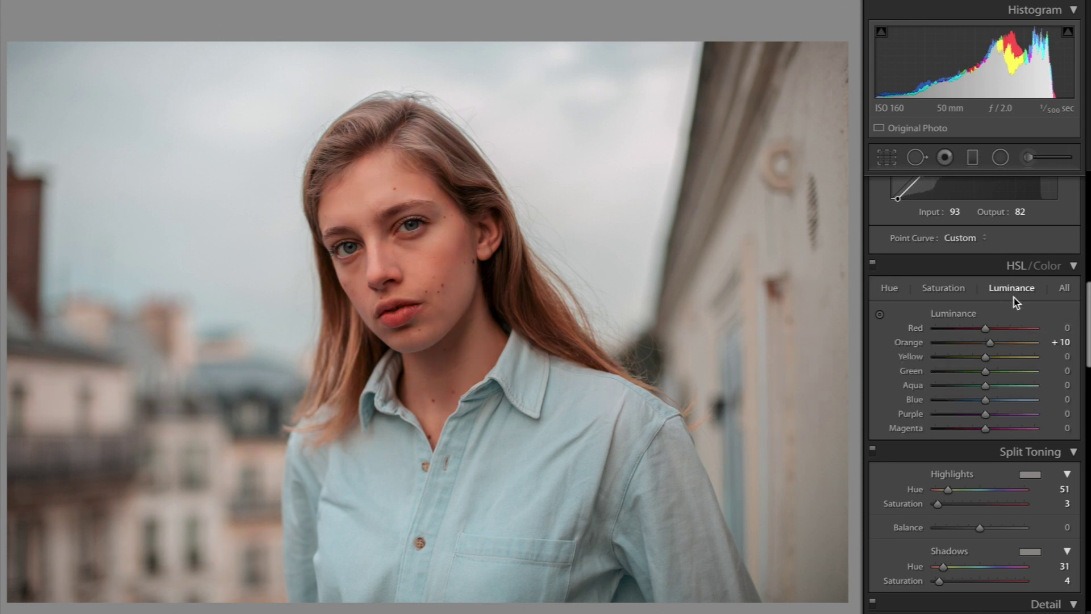
click(945, 289)
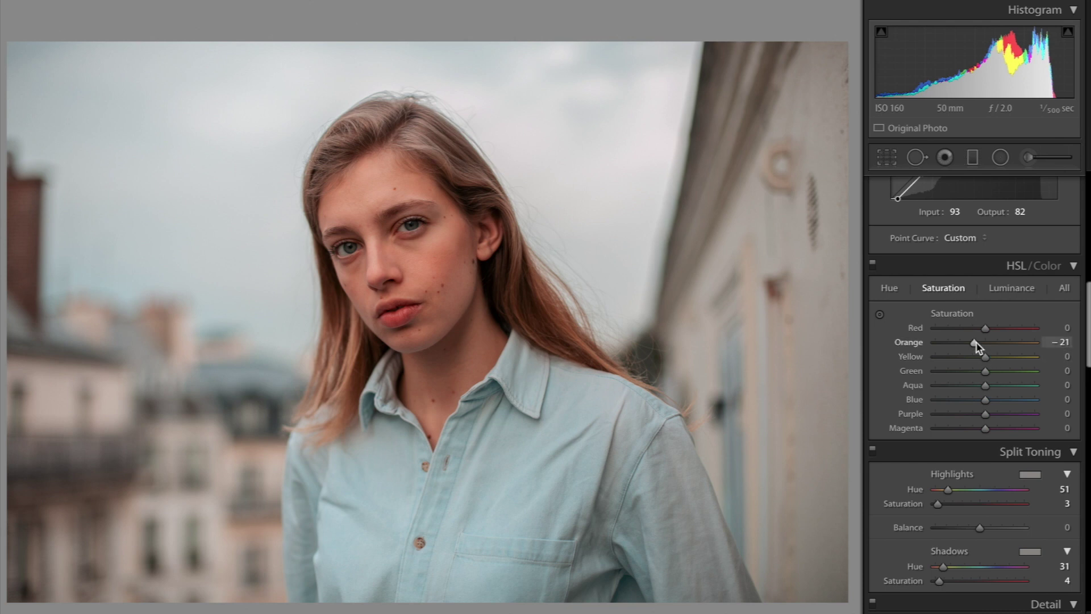
drag(977, 343, 978, 342)
click(890, 289)
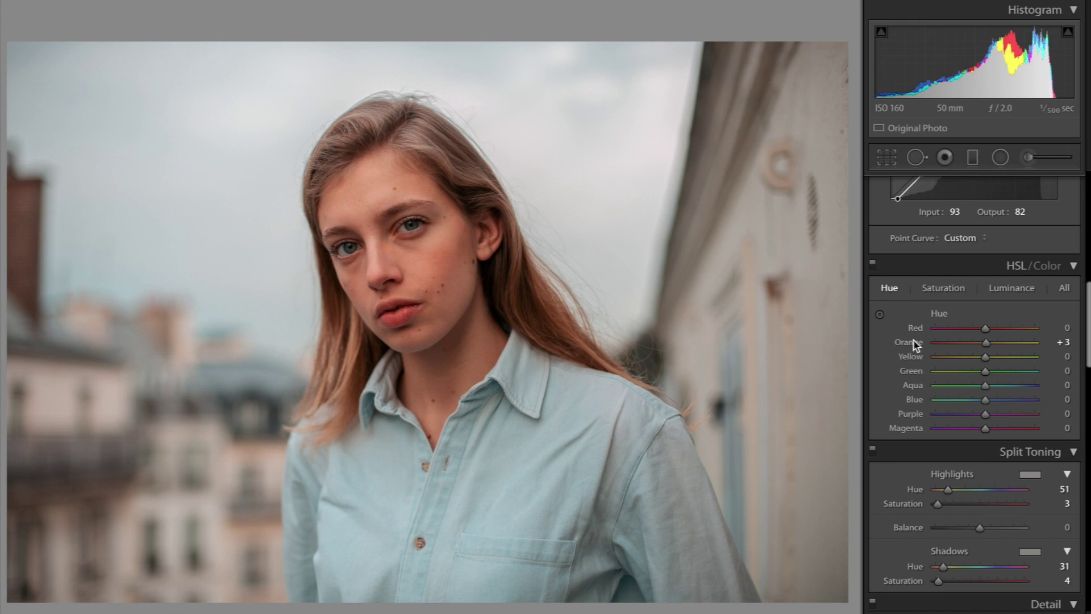
mouse_move(986, 344)
mouse_down()
mouse_move(1004, 343)
mouse_move(987, 343)
mouse_up()
Step: Warm the white balance Temp to 6,136 in the Basic panel and compare with the original
scroll(996, 397, up, 10)
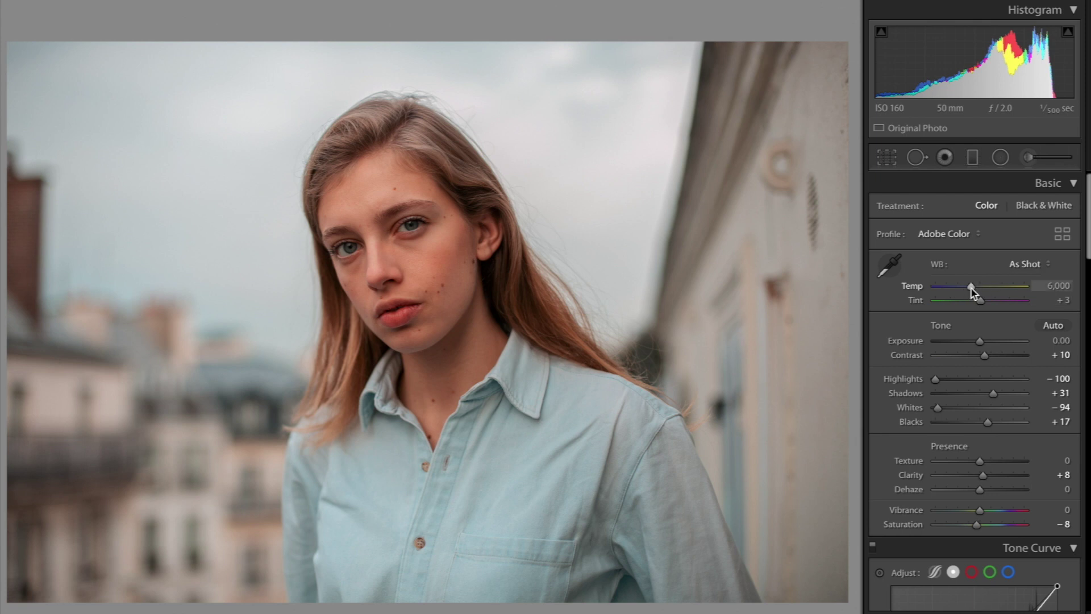
mouse_move(971, 285)
mouse_down()
mouse_move(986, 292)
mouse_move(973, 291)
mouse_up()
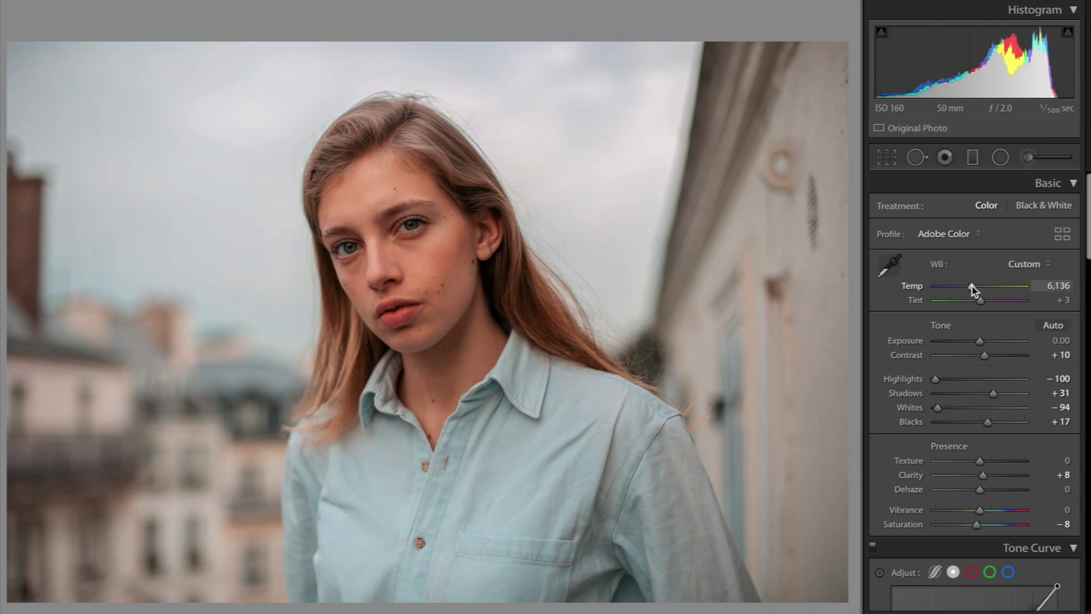
key(backslash)
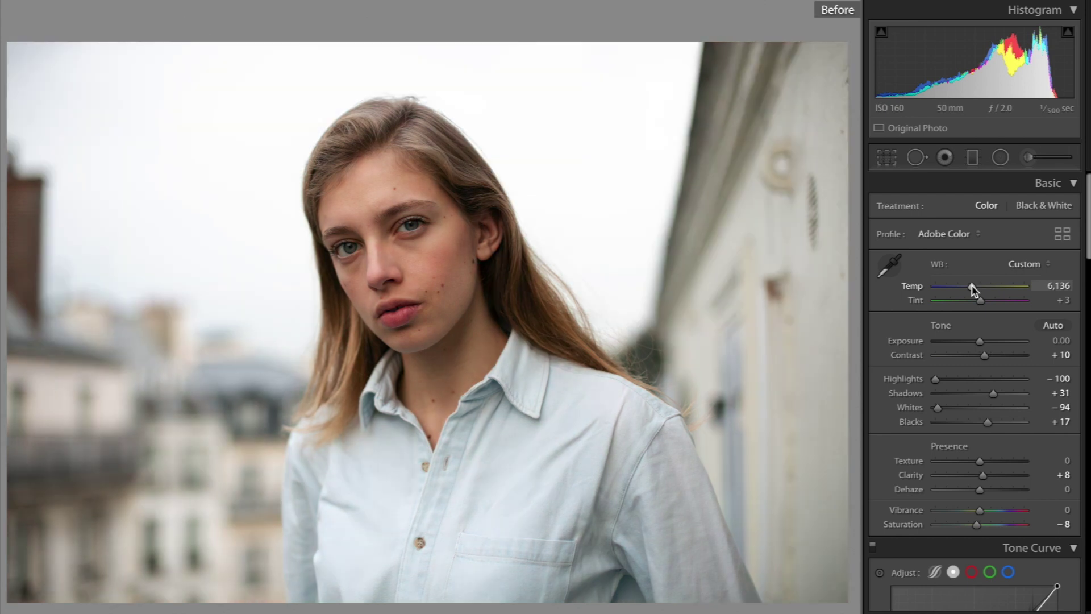
key(backslash)
key(backslash)
key(backslash)
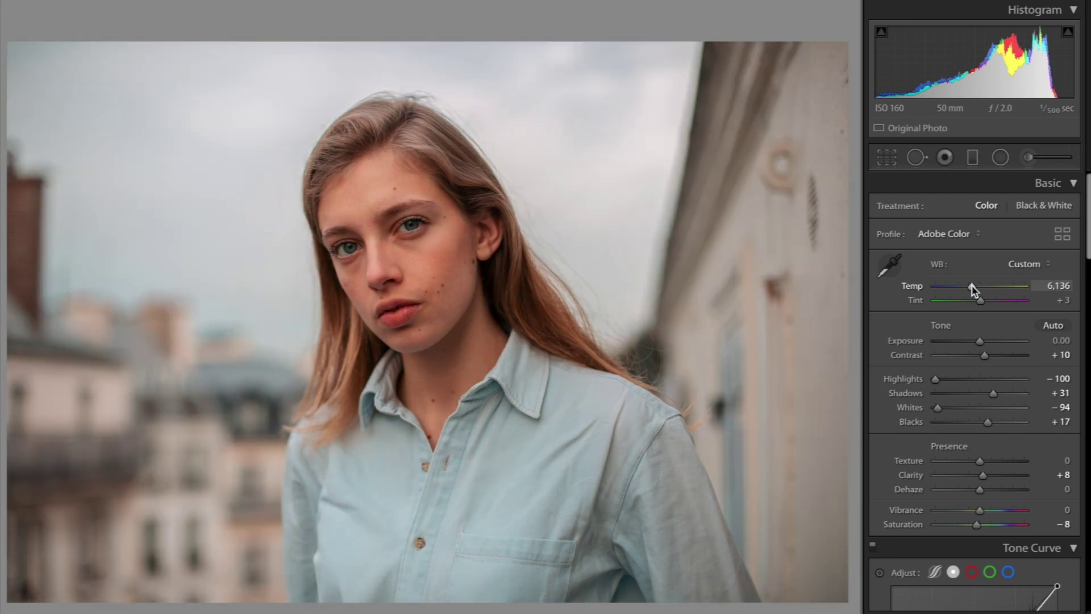
Step: Start a new Adjustment Brush with Temperature, Exposure and Contrast all reset to 0
click(1029, 160)
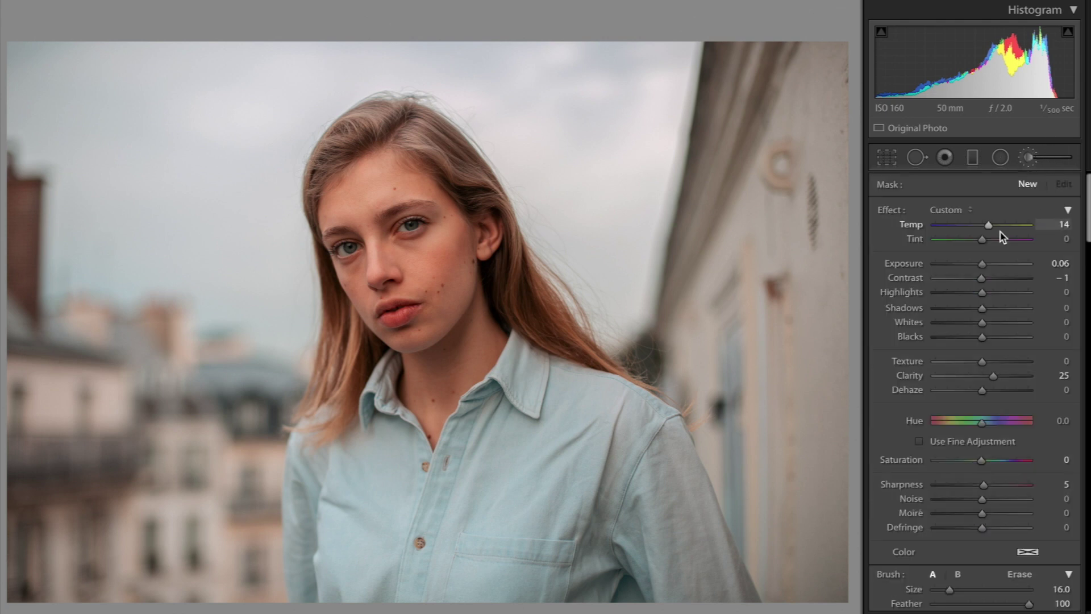
drag(991, 227, 985, 228)
click(1065, 224)
text(0)
key(Return)
click(1060, 263)
text(0)
key(Return)
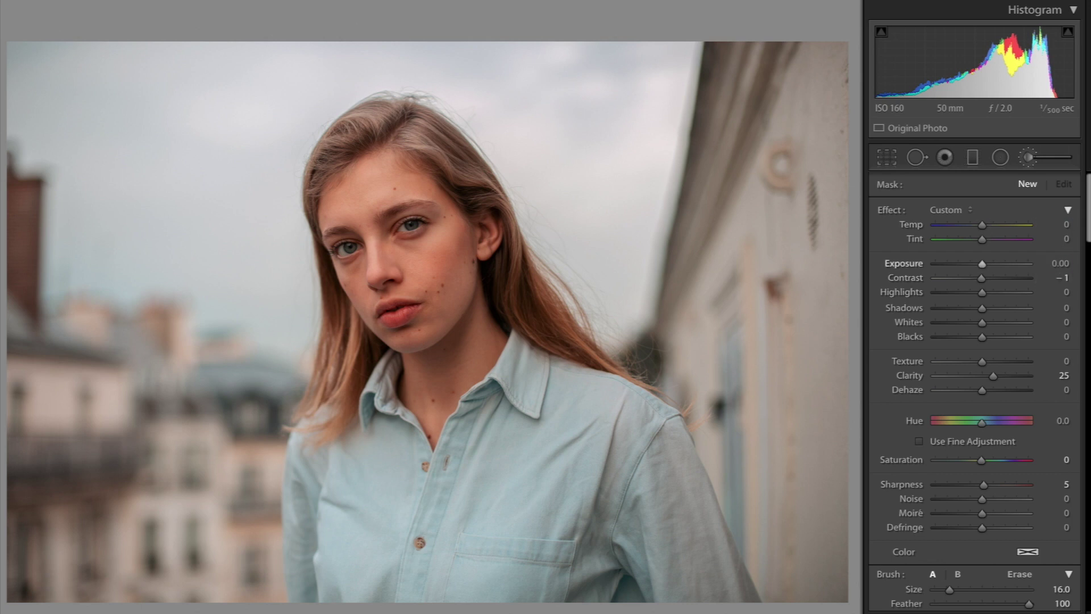
click(1060, 277)
text(0)
key(Return)
Step: Give the brush Clarity +25 and enlarge its size from 16 to 21
scroll(995, 397, down, 1)
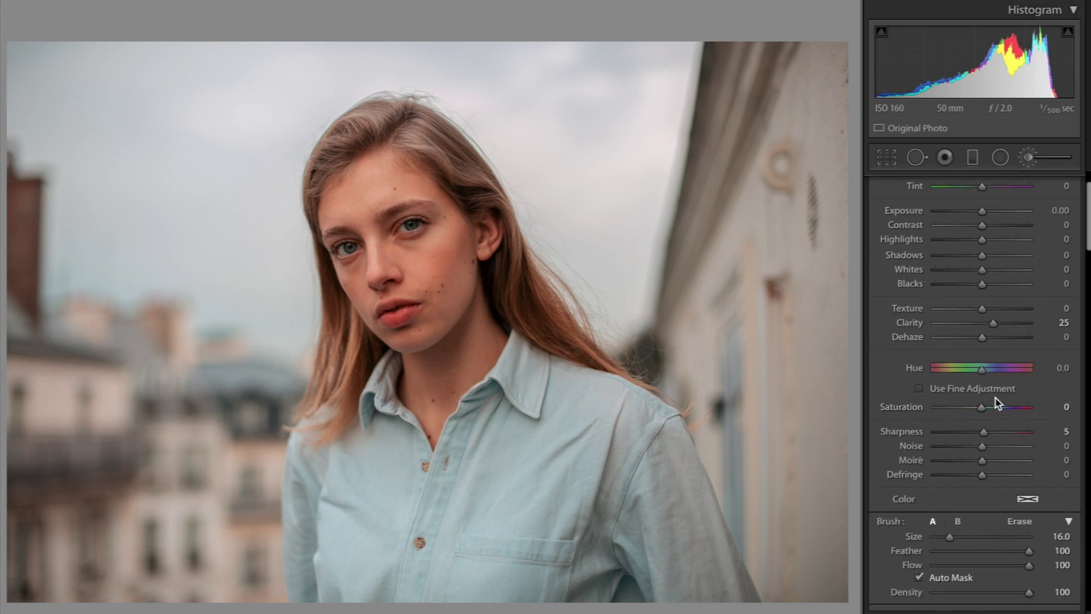
scroll(1052, 336, up, 1)
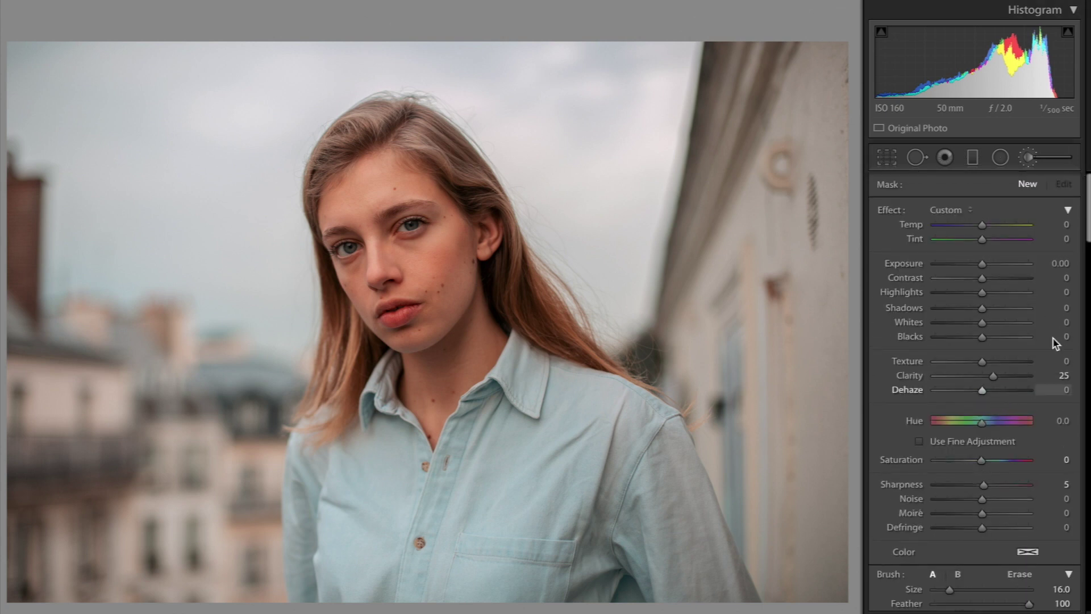
click(1062, 376)
drag(993, 374, 995, 379)
click(1054, 391)
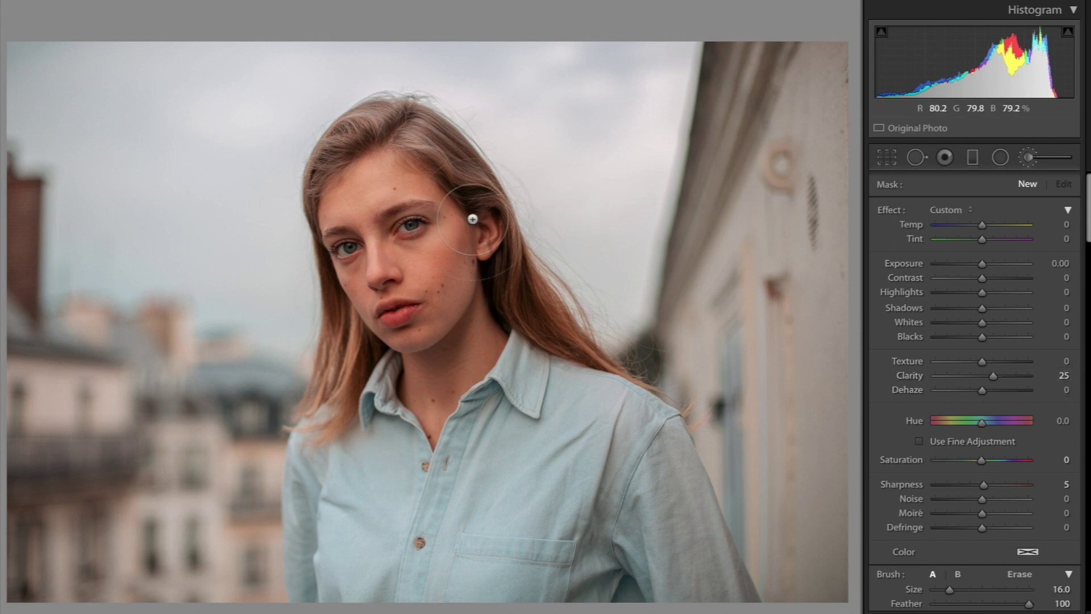
key(bracketright)
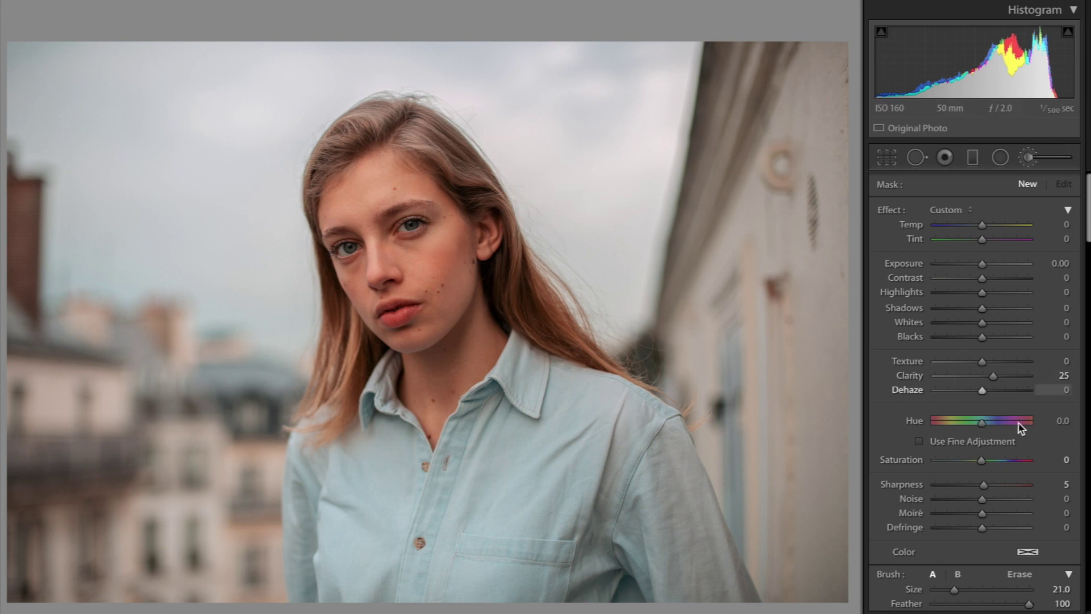
scroll(1020, 427, down, 5)
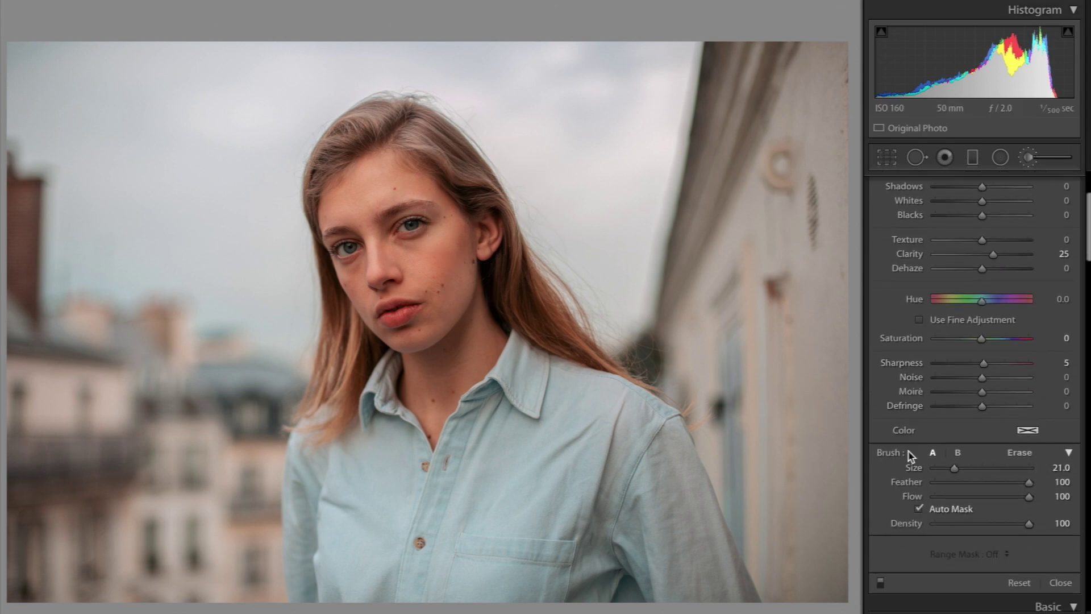
scroll(941, 487, up, 2)
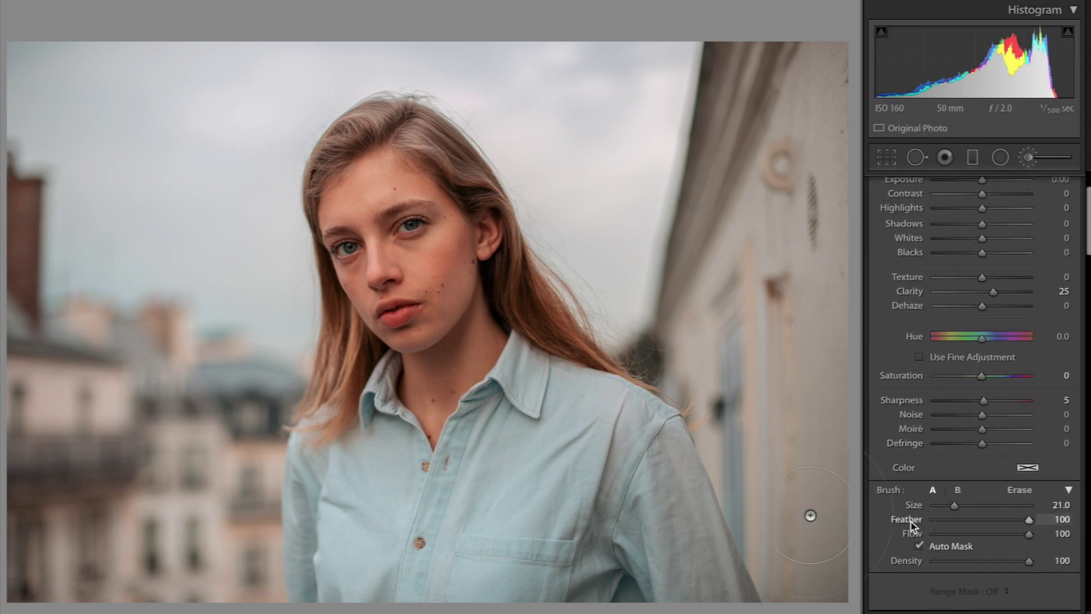
Step: Paint the clarity brush over the model's face and hair
scroll(1021, 522, up, 4)
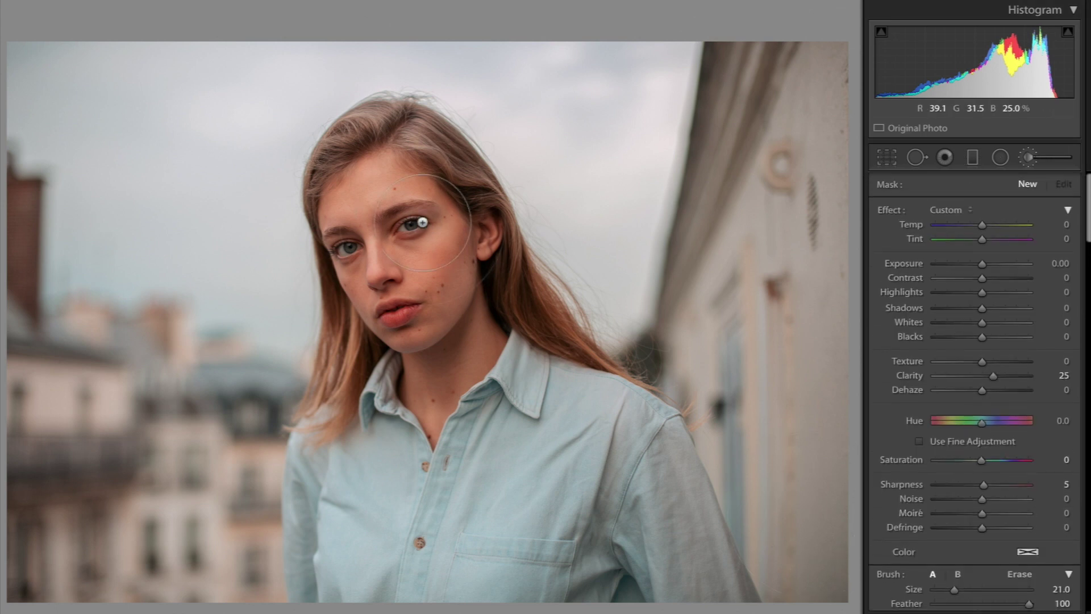
click(392, 195)
scroll(395, 188, up, 3)
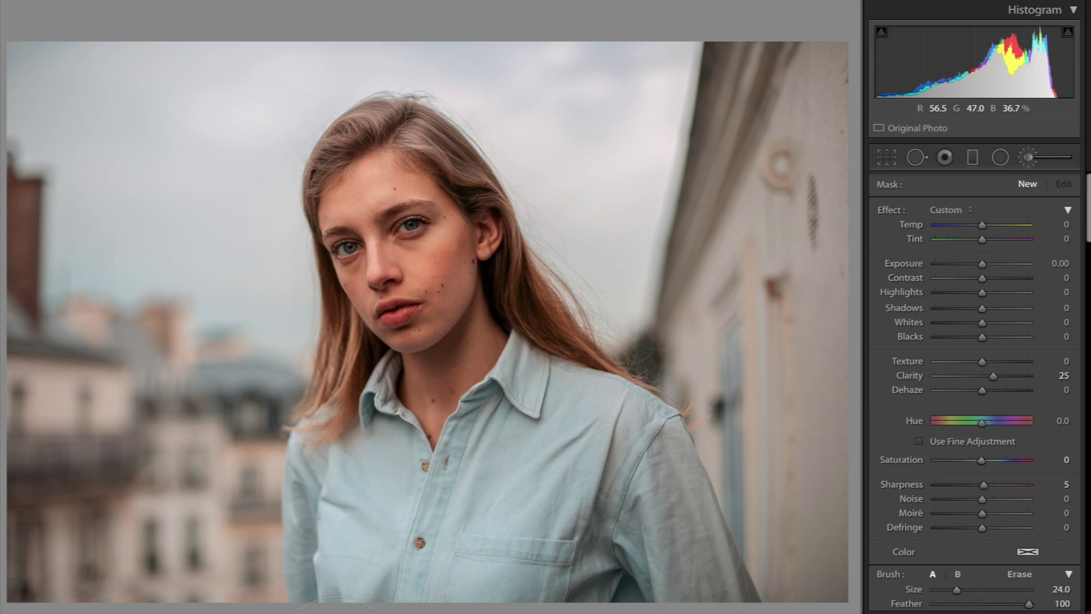
click(404, 153)
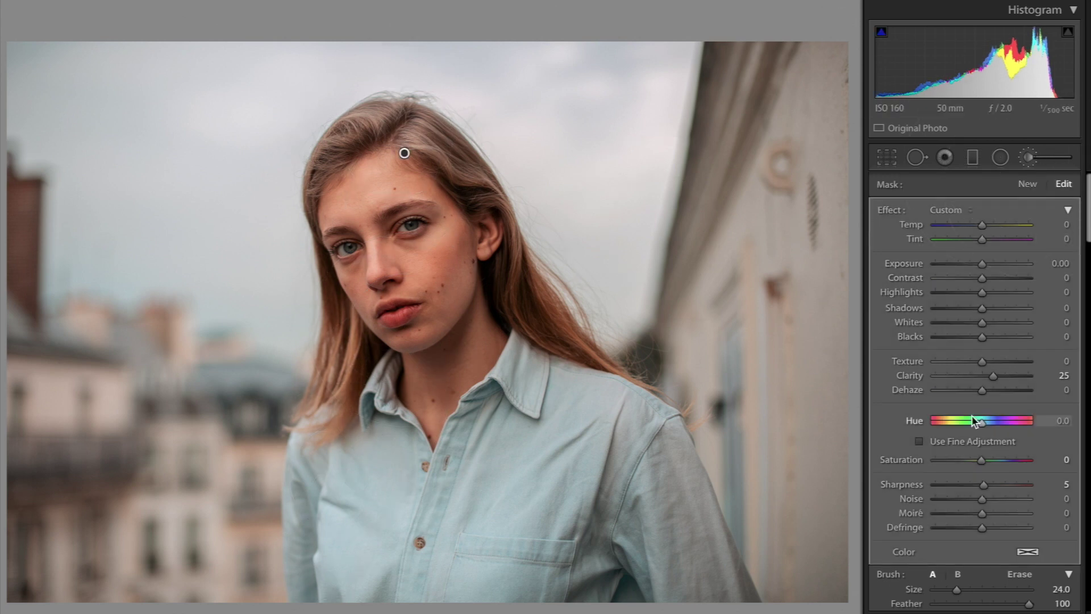
Step: Reduce the brushed Clarity to 15 and toggle the brush effect to compare
drag(991, 375, 987, 375)
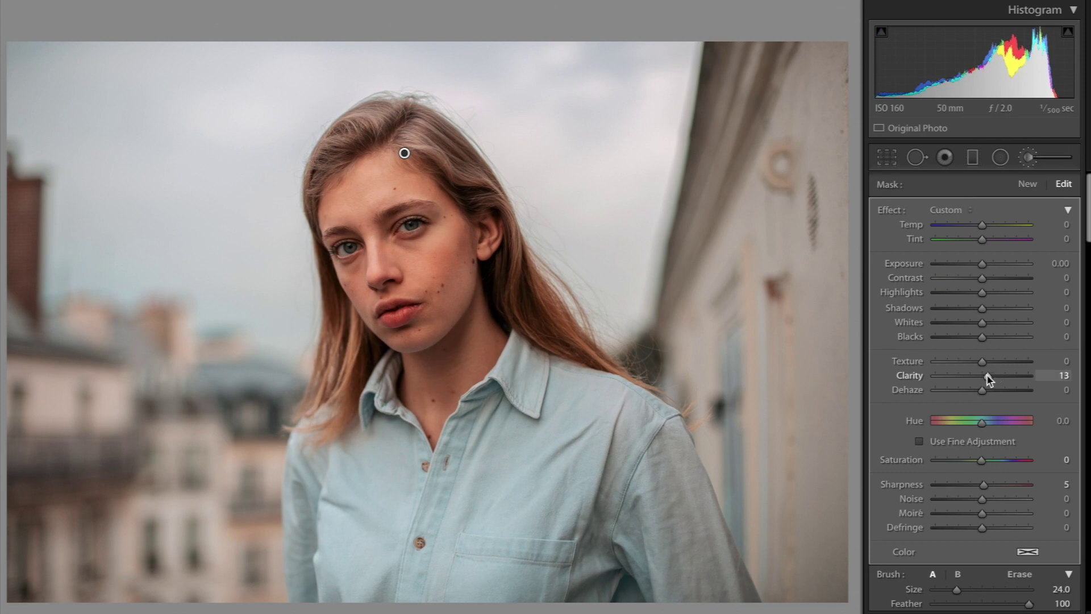
scroll(987, 374, down, 3)
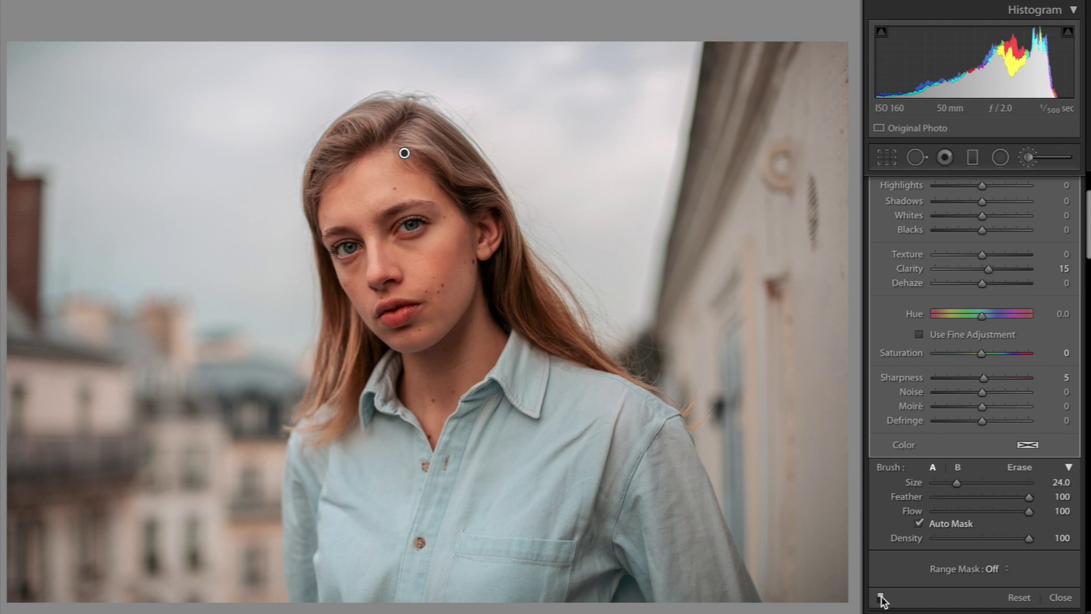
click(881, 598)
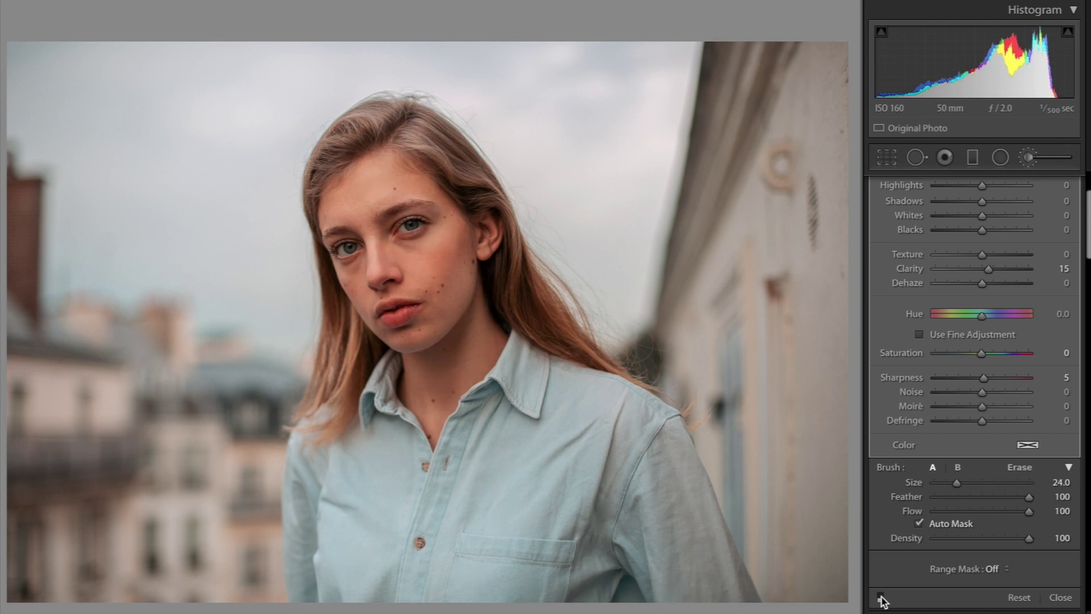
click(882, 598)
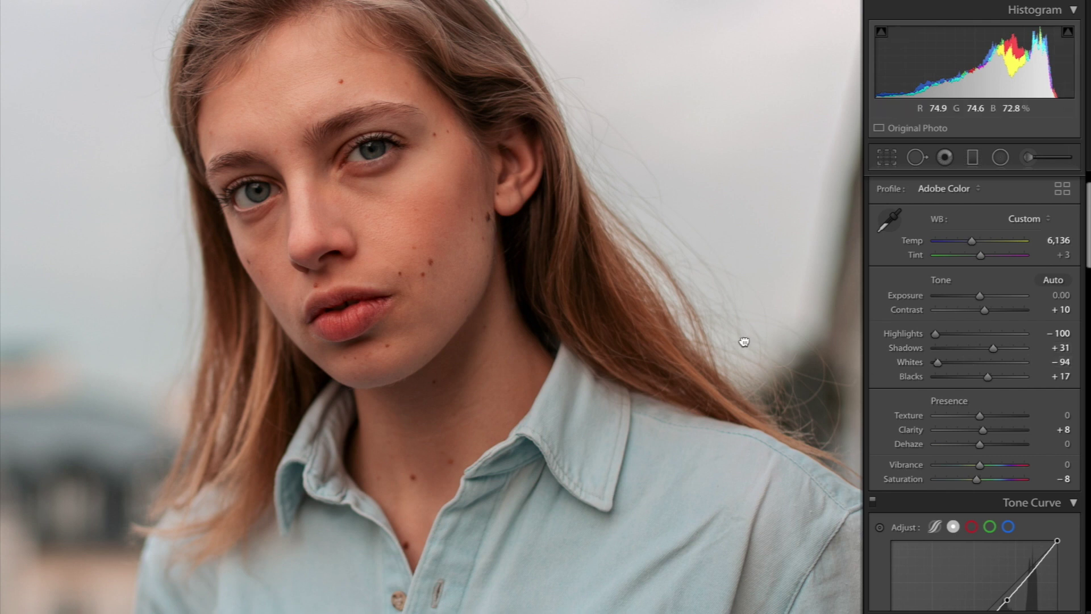
Step: Zoom back to the full photo and briefly compare it with the unedited original
click(744, 341)
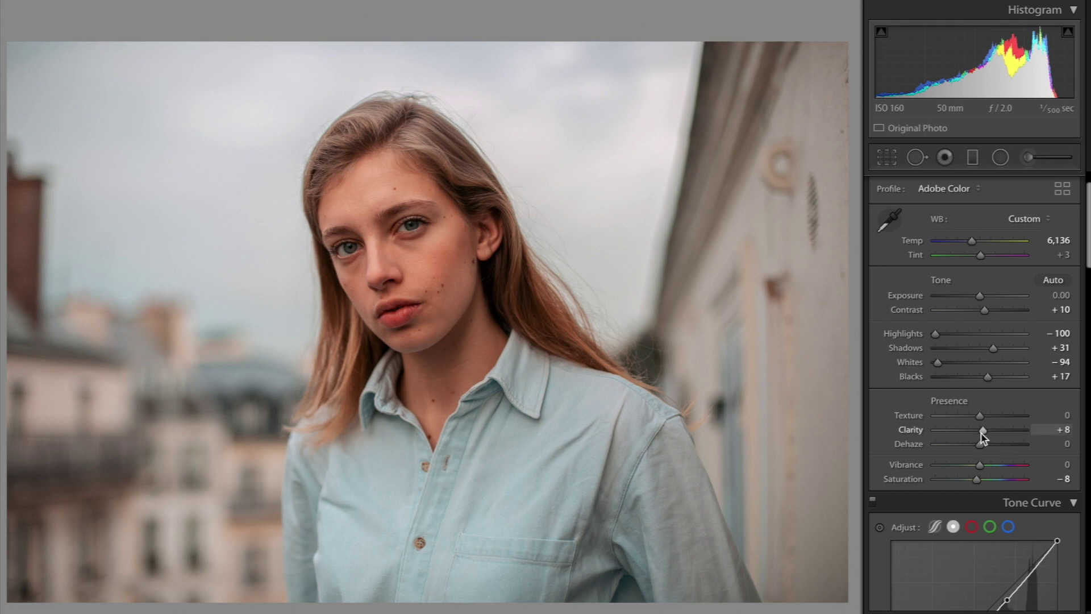
key(backslash)
key(backslash)
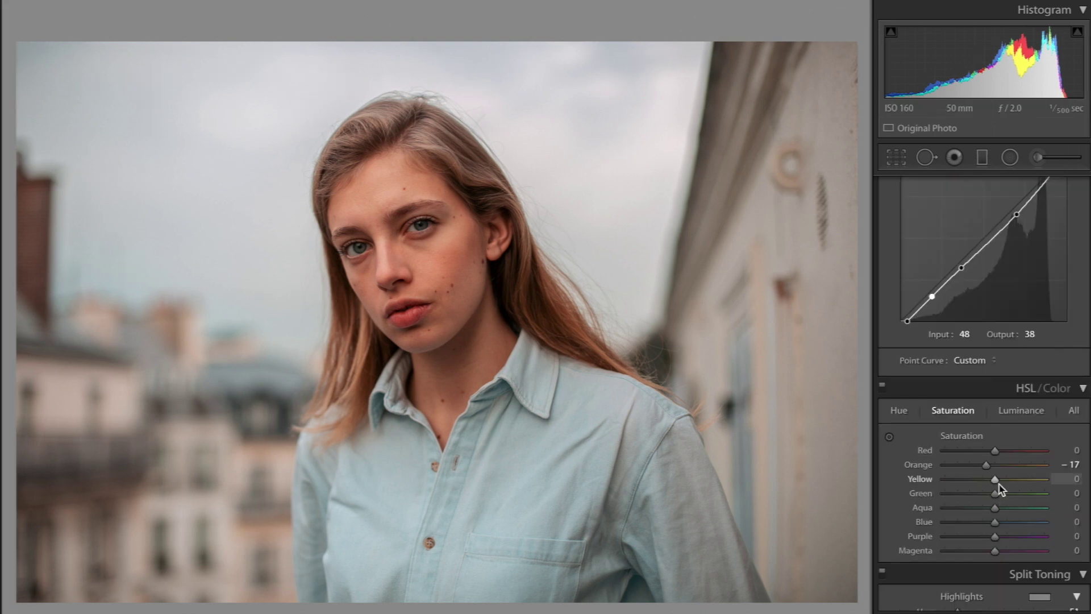
Step: Add tone curve points at 48/37 and 92/84 and lower the white point to 255/247
scroll(995, 480, up, 5)
drag(1014, 361, 1012, 359)
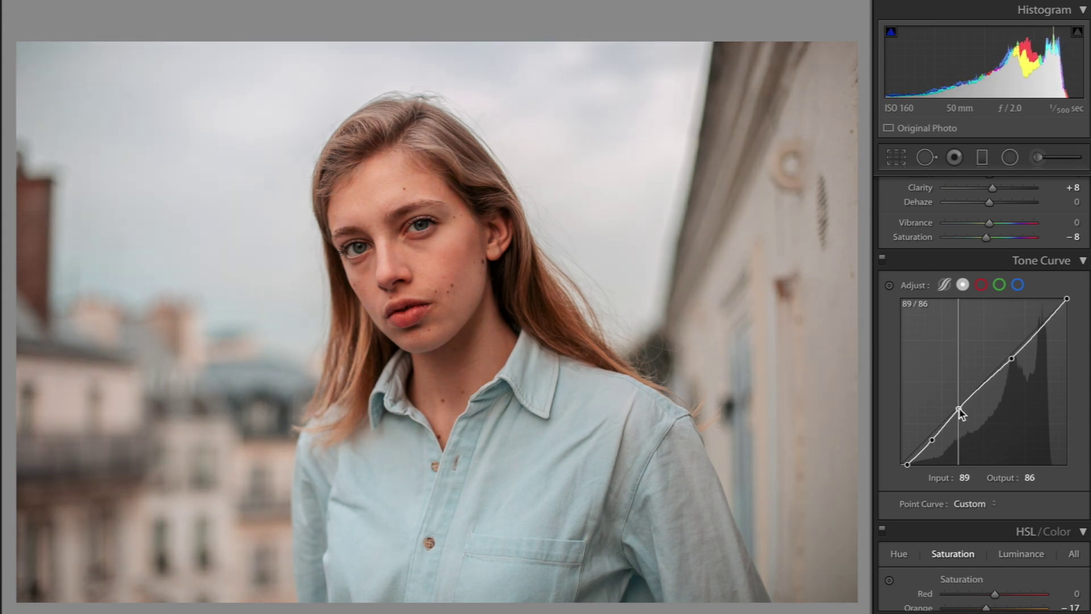
drag(960, 409, 933, 442)
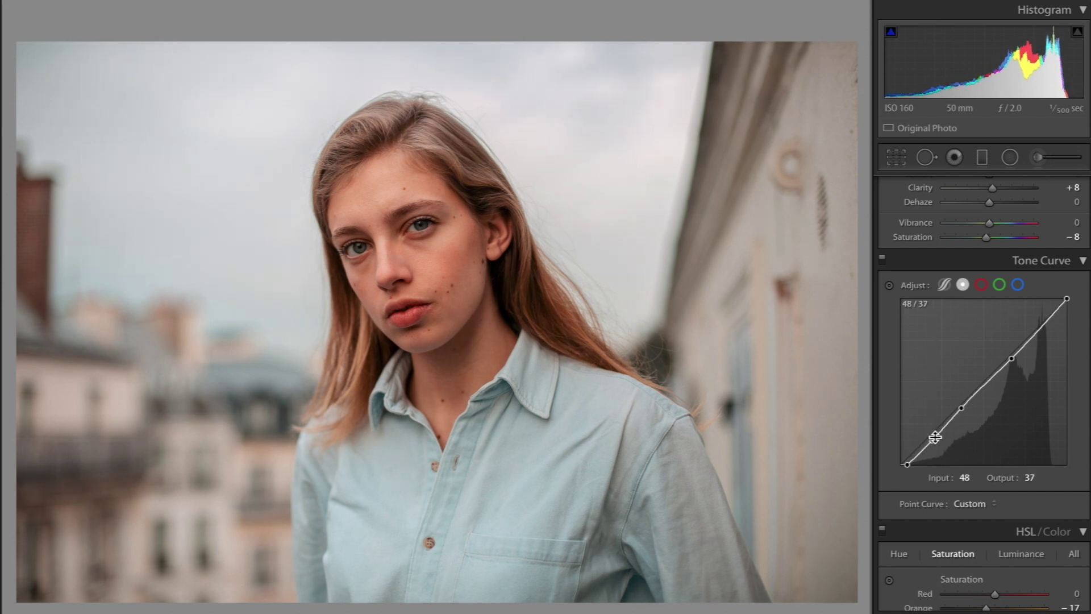
drag(961, 406, 961, 409)
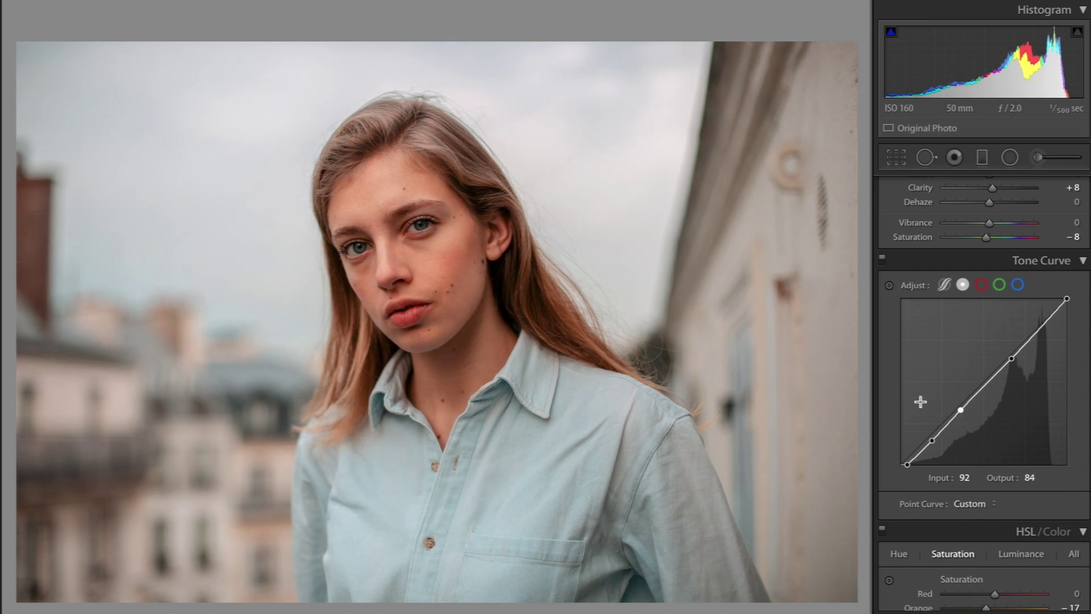
drag(1067, 302, 1073, 309)
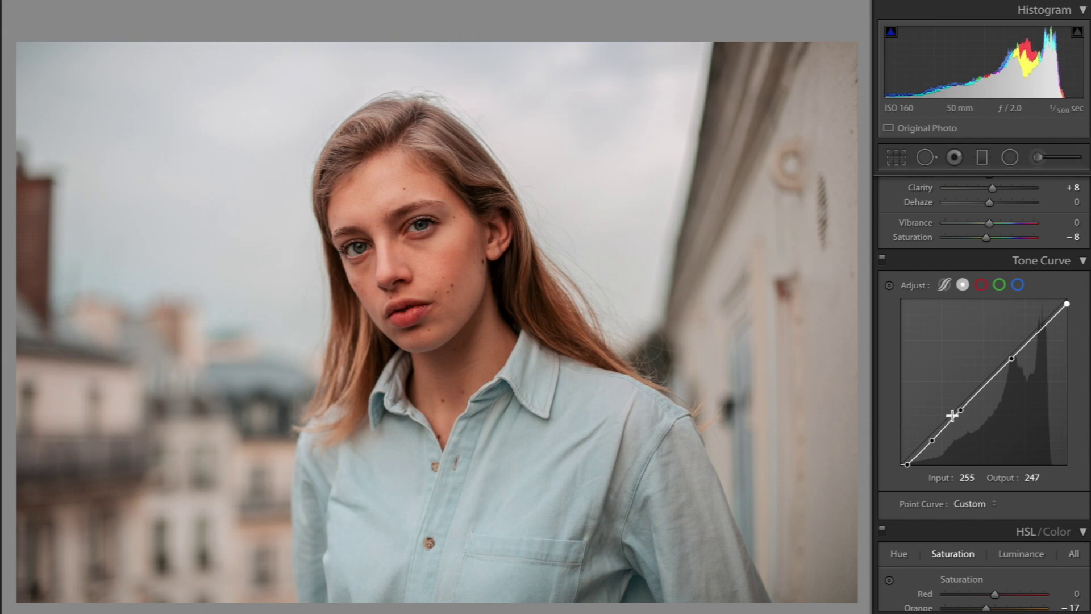
scroll(921, 463, down, 3)
scroll(923, 467, down, 1)
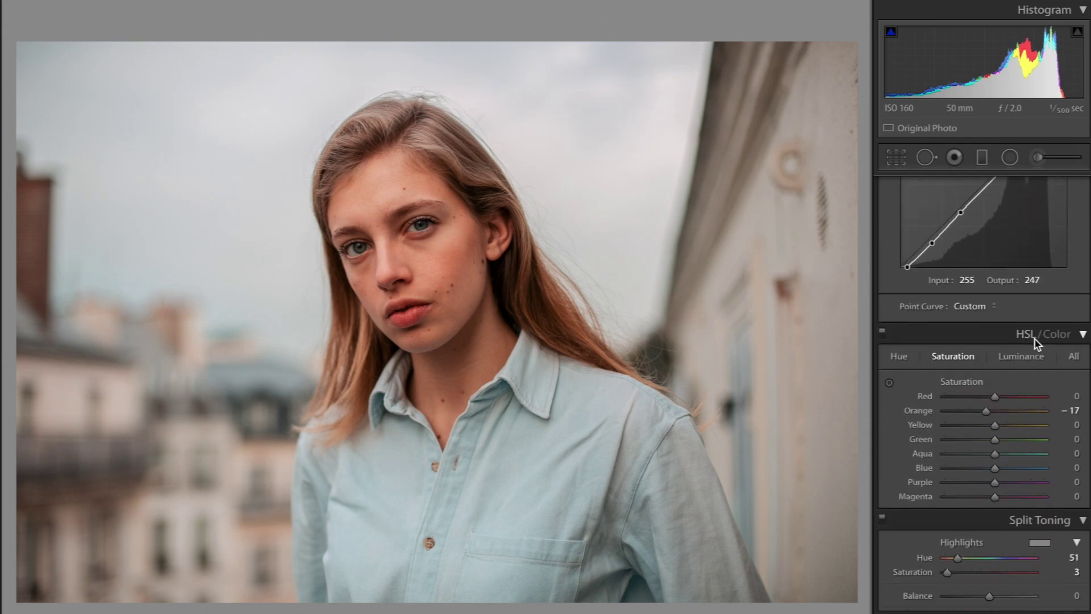
Step: Raise Aqua saturation to +22 and Blue saturation to +20, leaving Blue luminance at +2
click(955, 359)
click(951, 356)
mouse_move(1000, 453)
mouse_down()
mouse_move(1033, 455)
mouse_move(983, 456)
mouse_move(1021, 458)
mouse_move(997, 457)
mouse_move(1034, 474)
mouse_move(979, 470)
mouse_move(991, 476)
mouse_move(1010, 474)
mouse_move(1019, 454)
mouse_move(969, 451)
mouse_move(1025, 452)
mouse_move(1005, 452)
mouse_up()
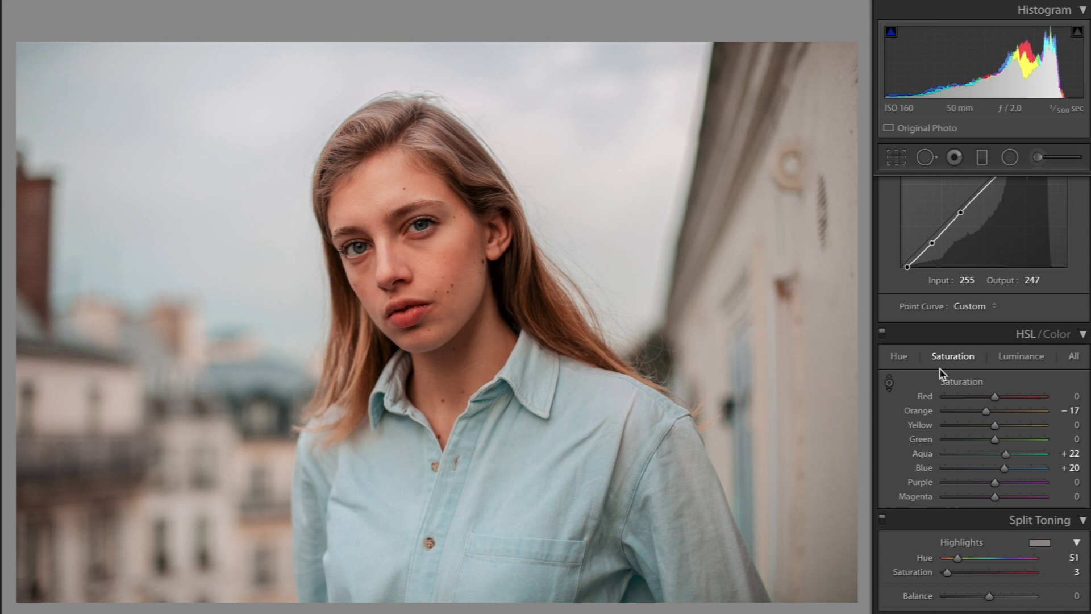
click(1034, 357)
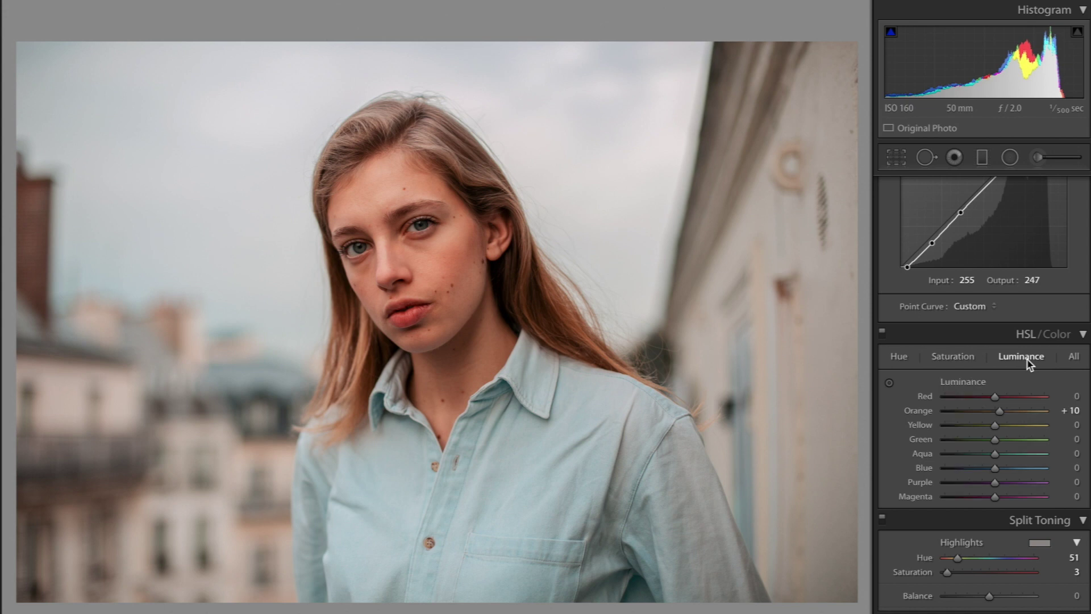
mouse_move(997, 469)
mouse_down()
mouse_move(945, 470)
mouse_move(1047, 467)
mouse_move(945, 470)
mouse_move(1021, 470)
mouse_move(997, 476)
mouse_up()
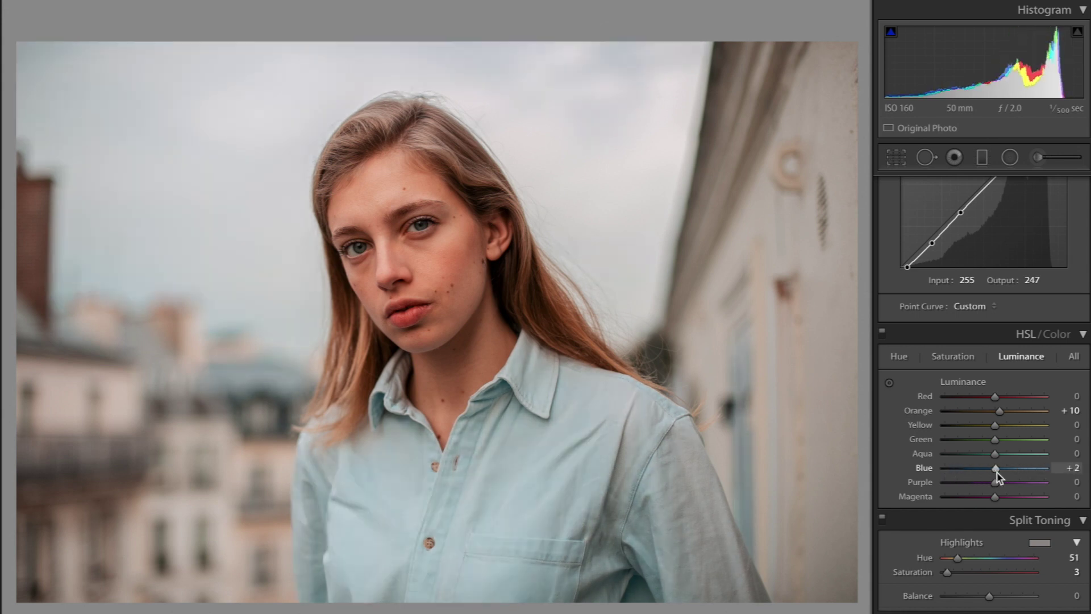
scroll(996, 420, up, 10)
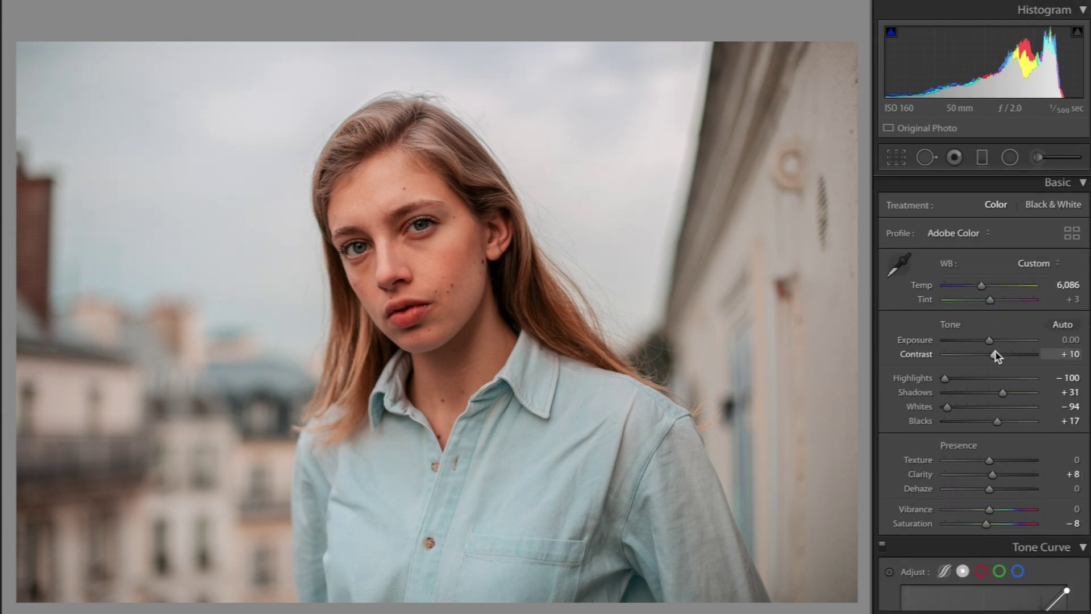
scroll(995, 355, down, 4)
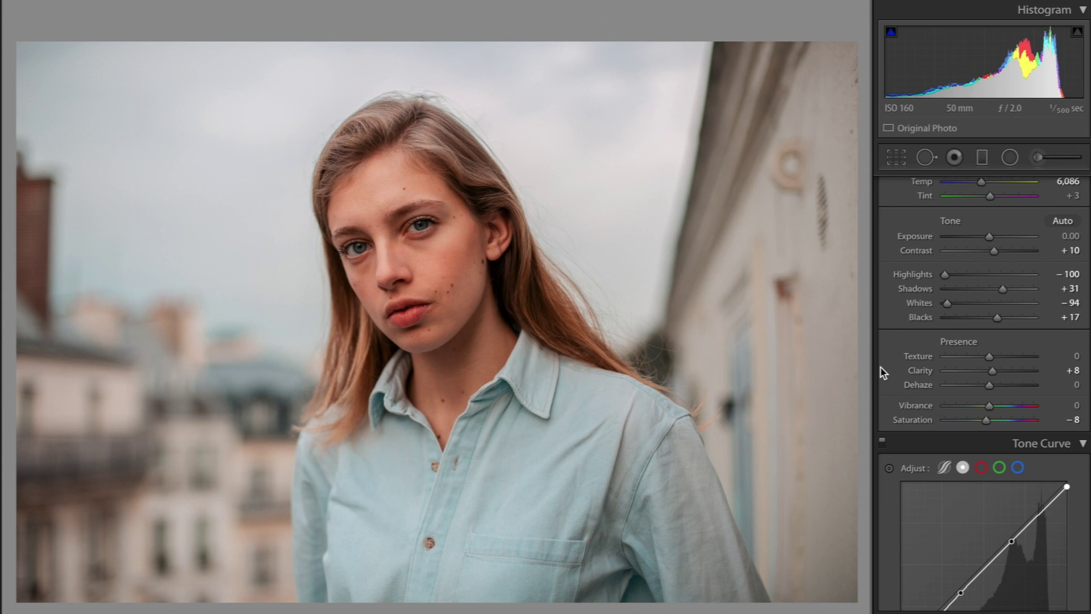
key(backslash)
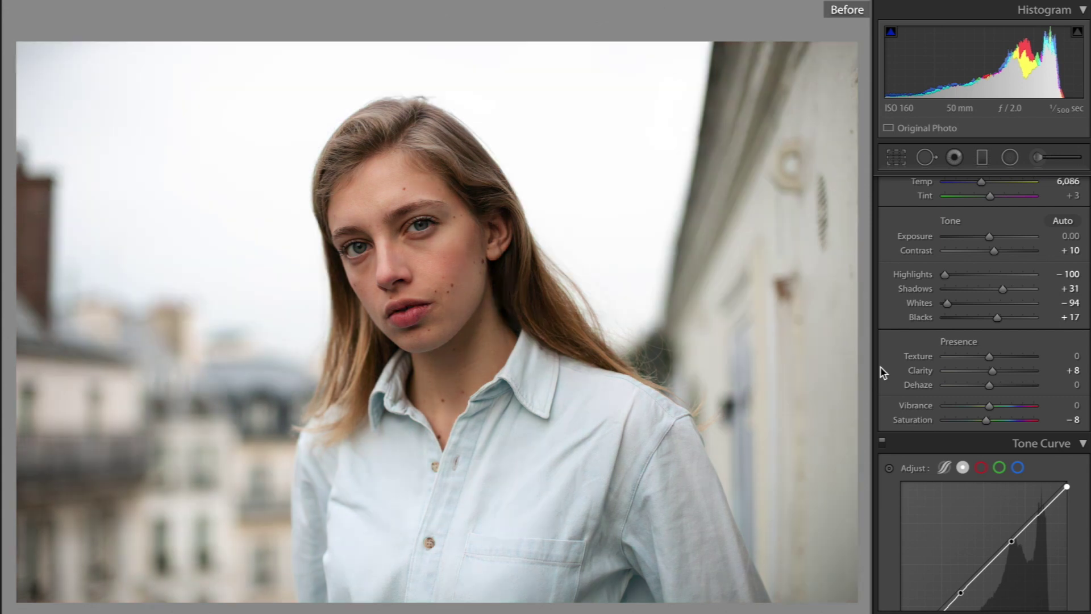
key(backslash)
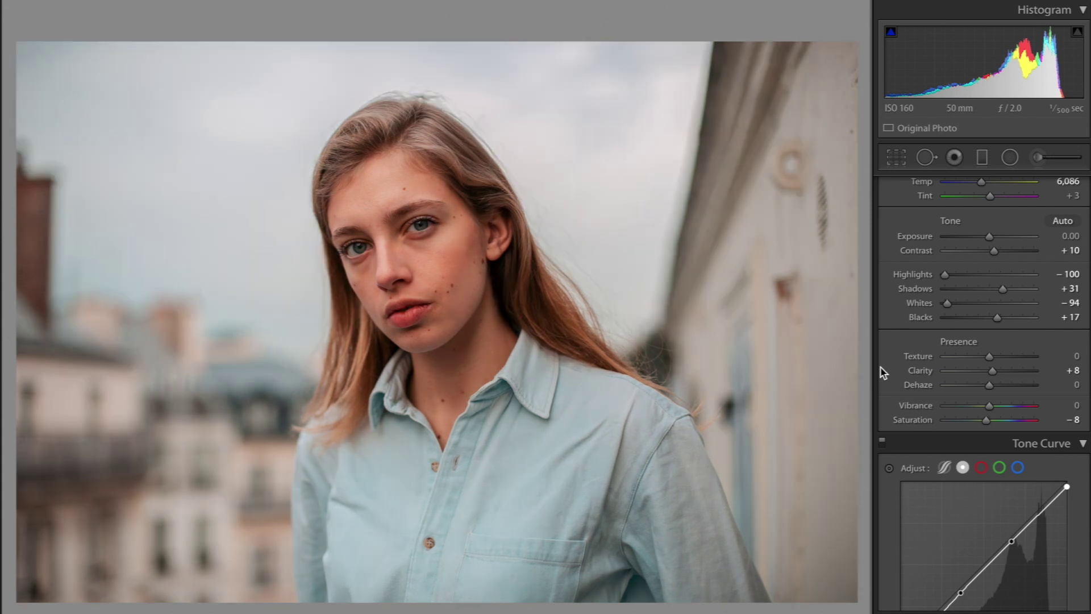